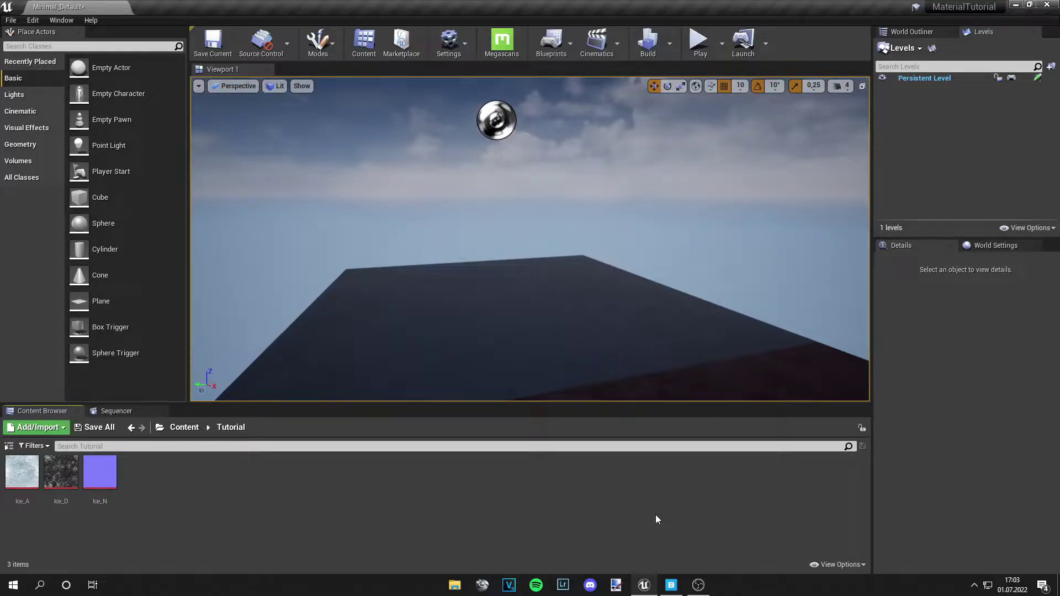
# Open the Ice_A texture and inspect its surface detail up close.
pyautogui.doubleClick(22, 472)
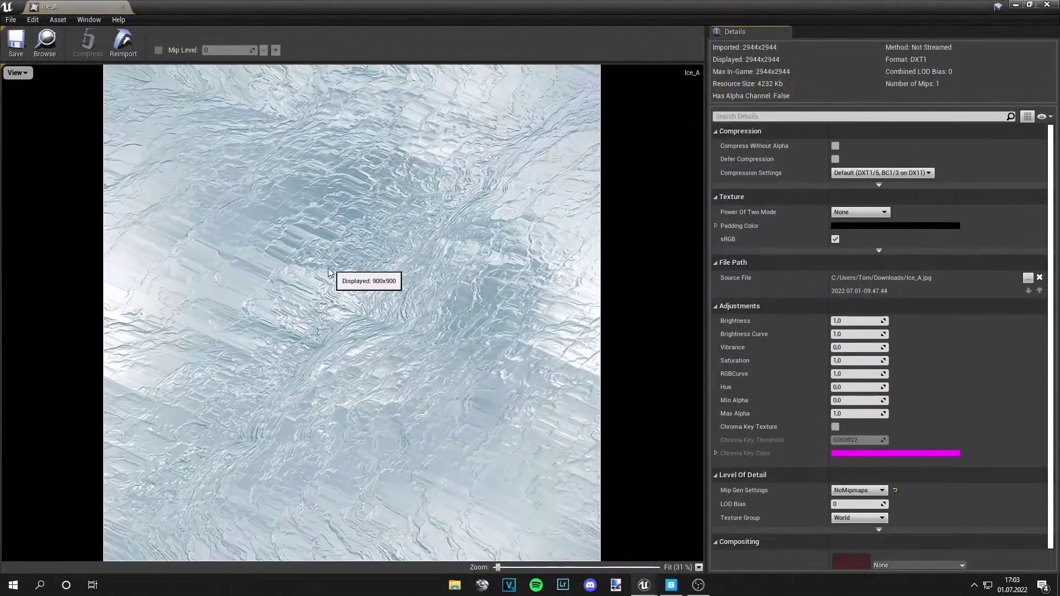
pyautogui.scroll(2, 315, 293)
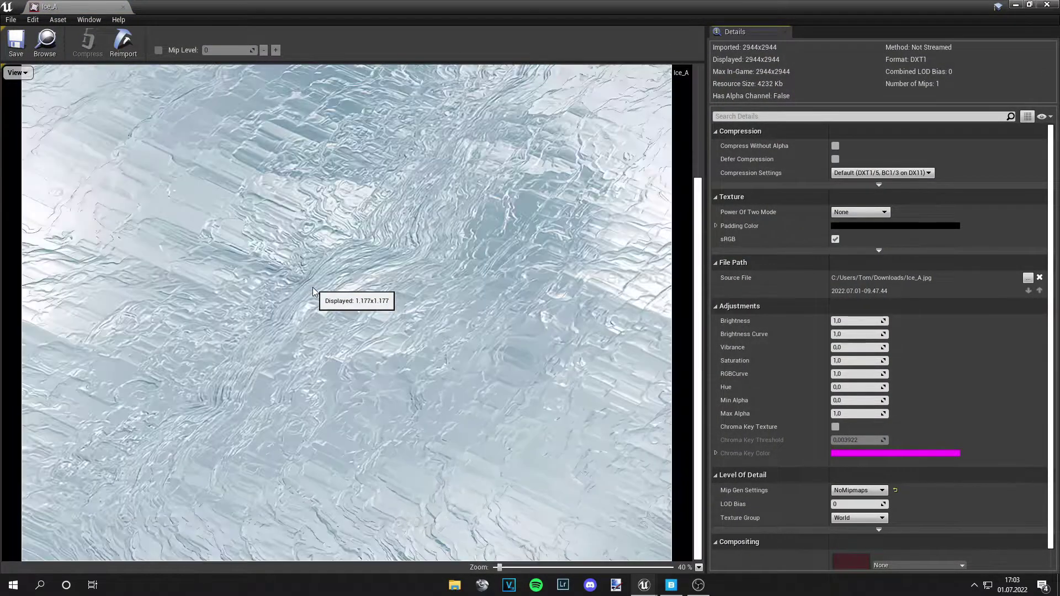
pyautogui.scroll(-3, 313, 291)
pyautogui.scroll(1, 313, 290)
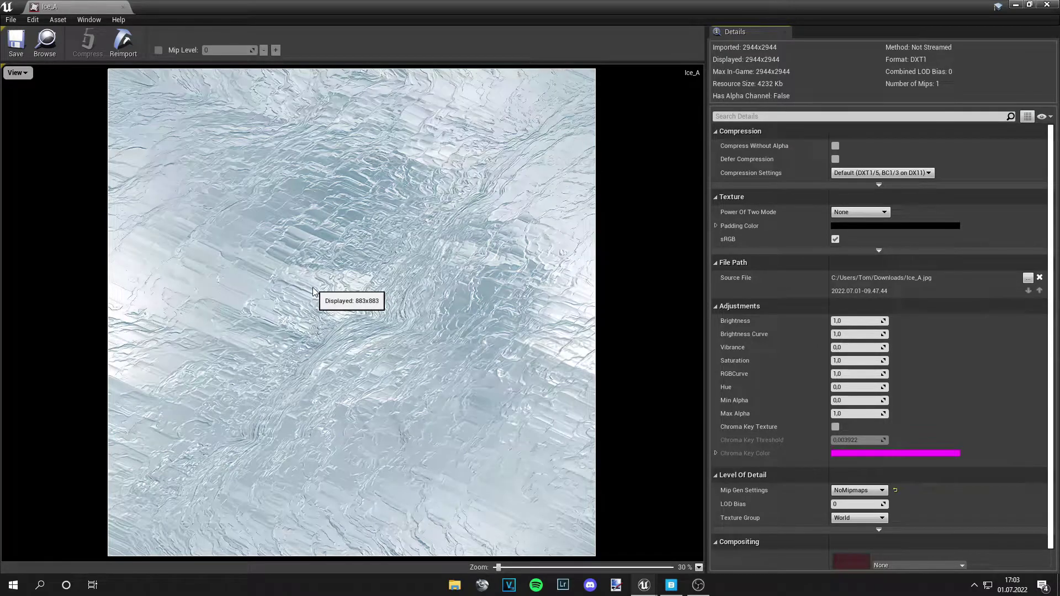
pyautogui.scroll(2, 339, 336)
pyautogui.scroll(-2, 339, 336)
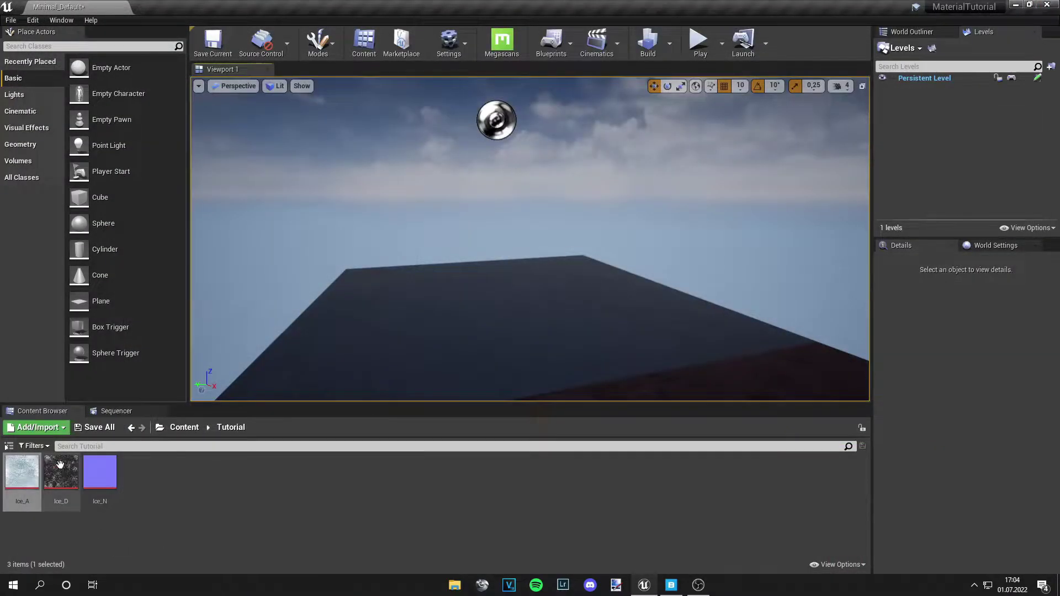
# Open the Ice_D texture, view the whole image, and close it.
pyautogui.doubleClick(60, 471)
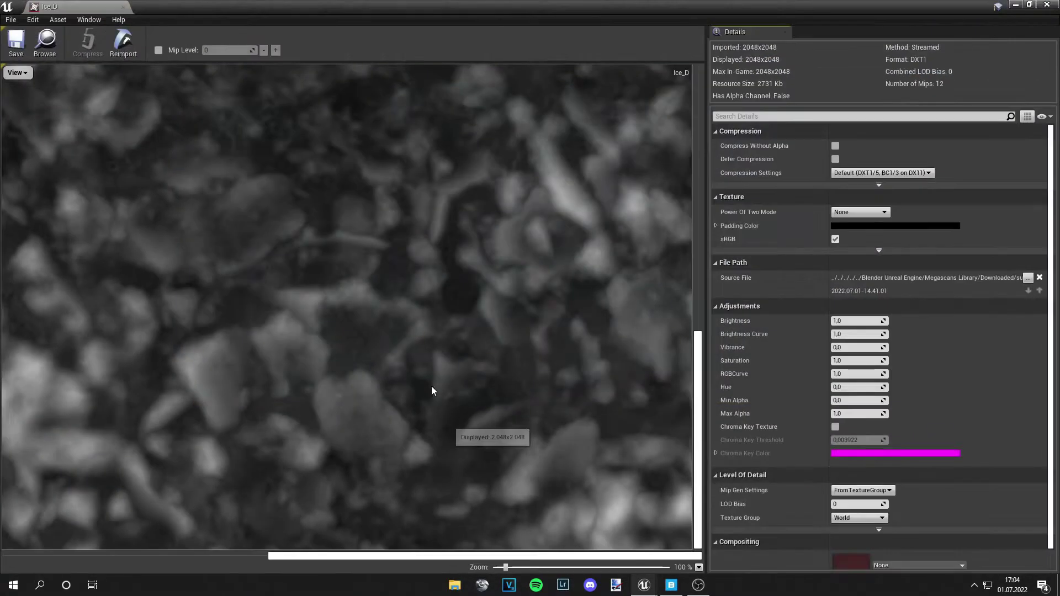
pyautogui.scroll(-6, 375, 376)
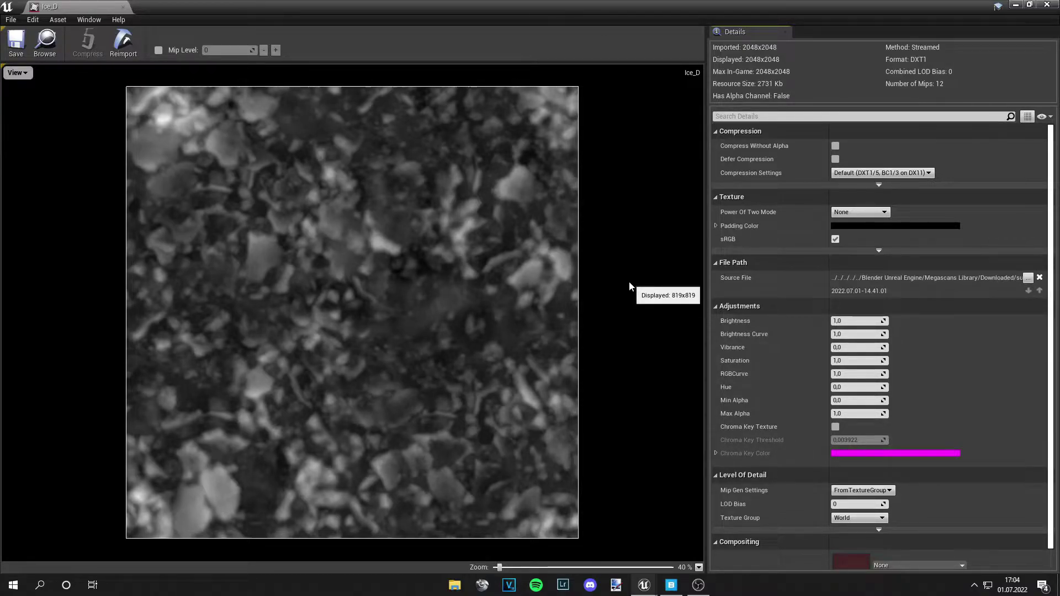
pyautogui.click(1046, 5)
# Open the Ice_N normal map, examine its crack pattern enlarged, and close it.
pyautogui.click(96, 476)
pyautogui.doubleClick(96, 475)
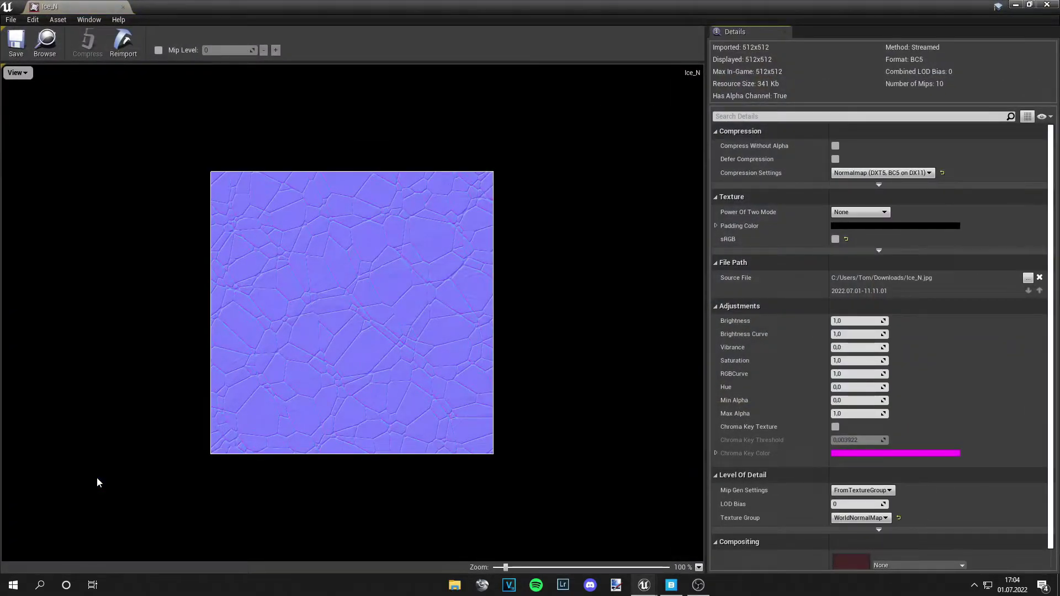
pyautogui.scroll(3, 441, 436)
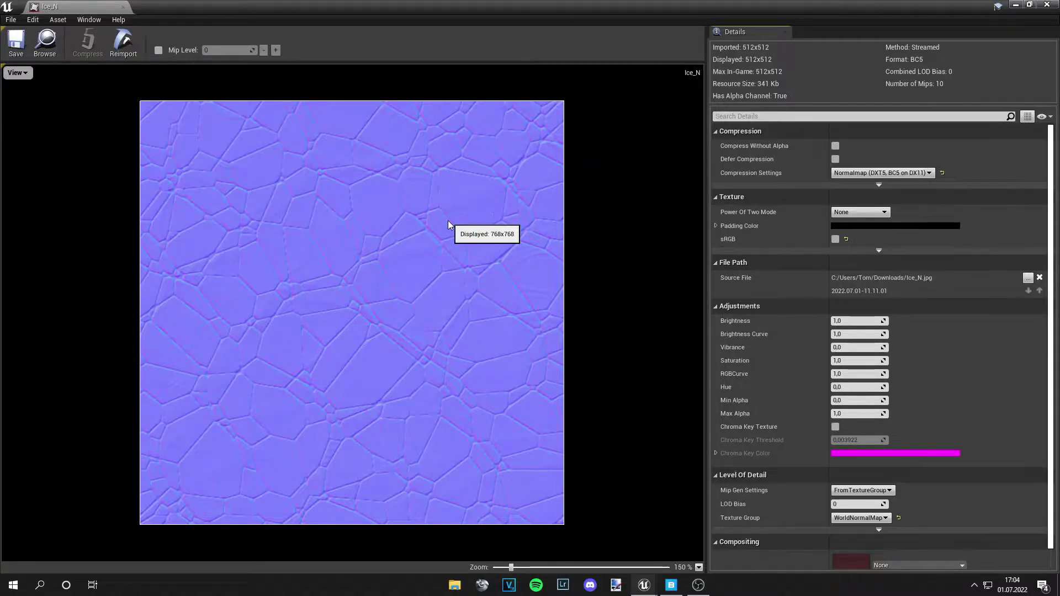
pyautogui.click(1047, 4)
# Create a new material in the Tutorial folder and name it Ice_Mat.
pyautogui.rightClick(186, 486)
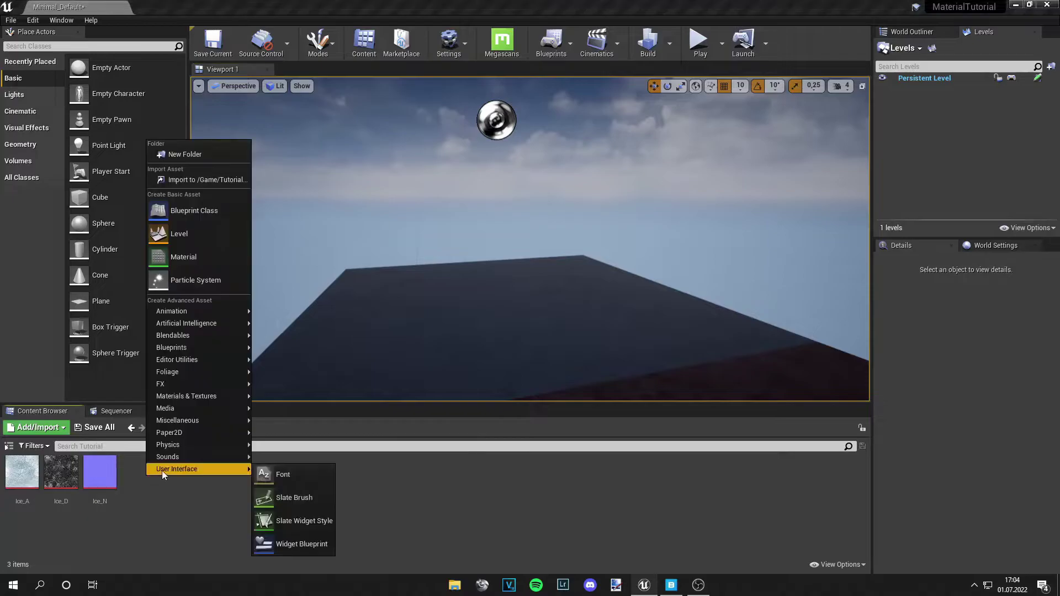
pyautogui.click(201, 257)
pyautogui.write('Ic')
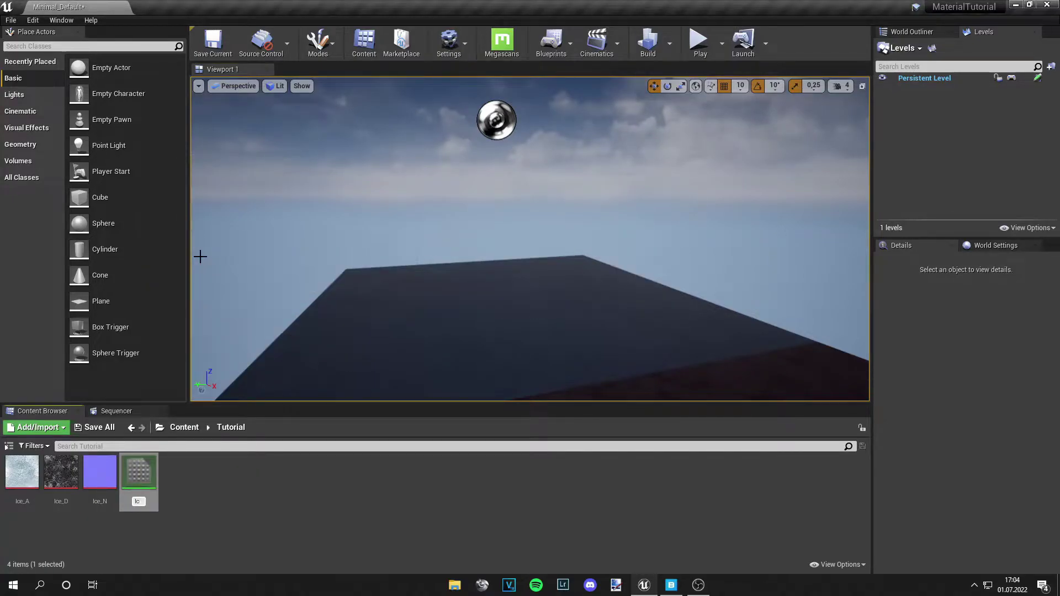
pyautogui.write('e_Mat')
pyautogui.press('Return')
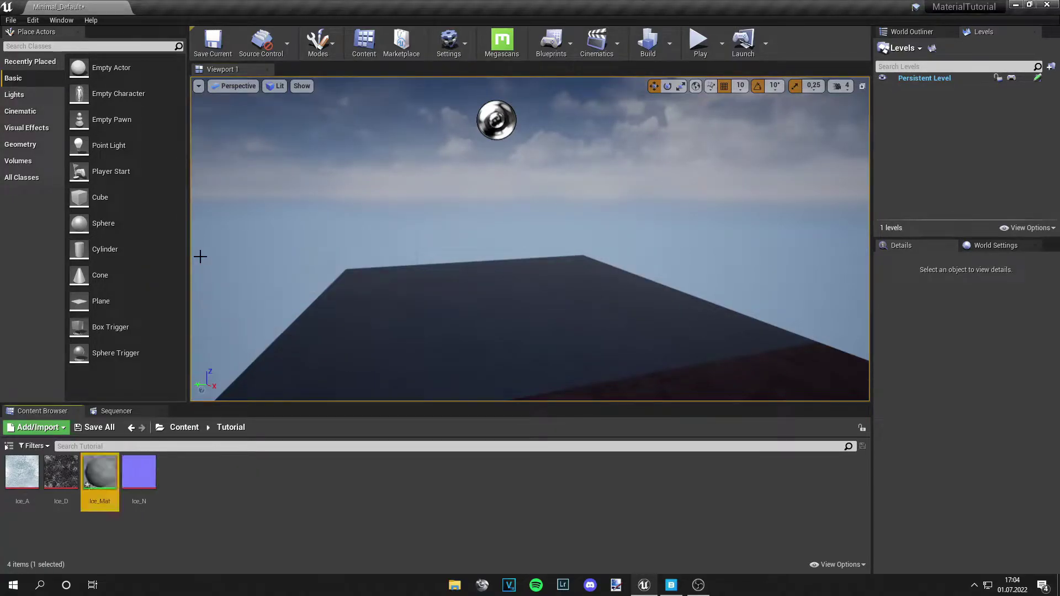
# Open Ice_Mat, add the Ice_N and Ice_A textures to its graph as texture samples, and enlarge the graph workspace.
pyautogui.doubleClick(145, 485)
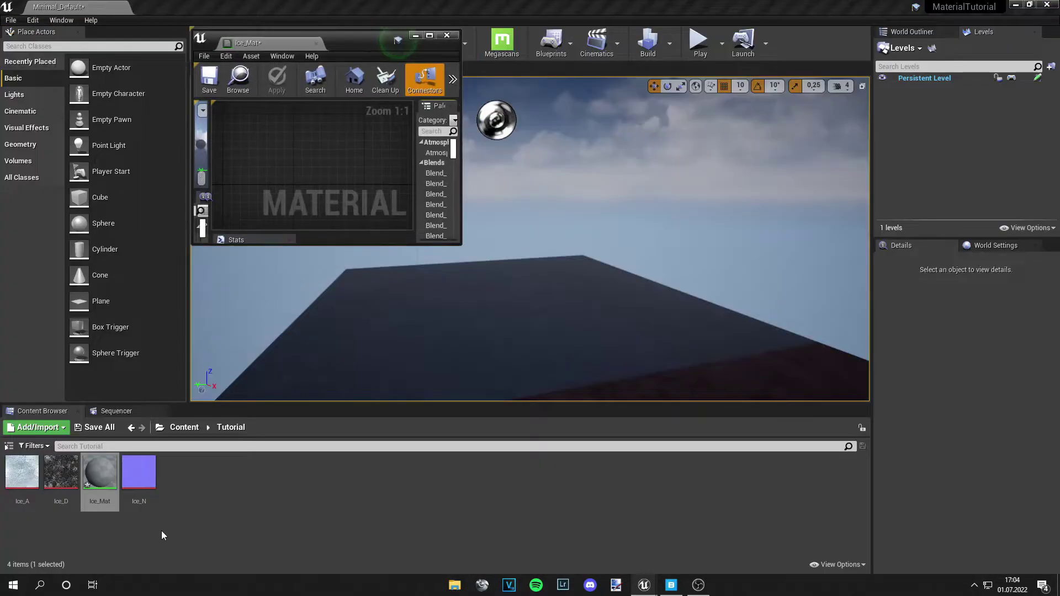
pyautogui.click(142, 488)
pyautogui.keyDown('ctrl'); pyautogui.click(22, 472); pyautogui.keyUp('ctrl')
pyautogui.moveTo(22, 472); pyautogui.dragTo(324, 138)
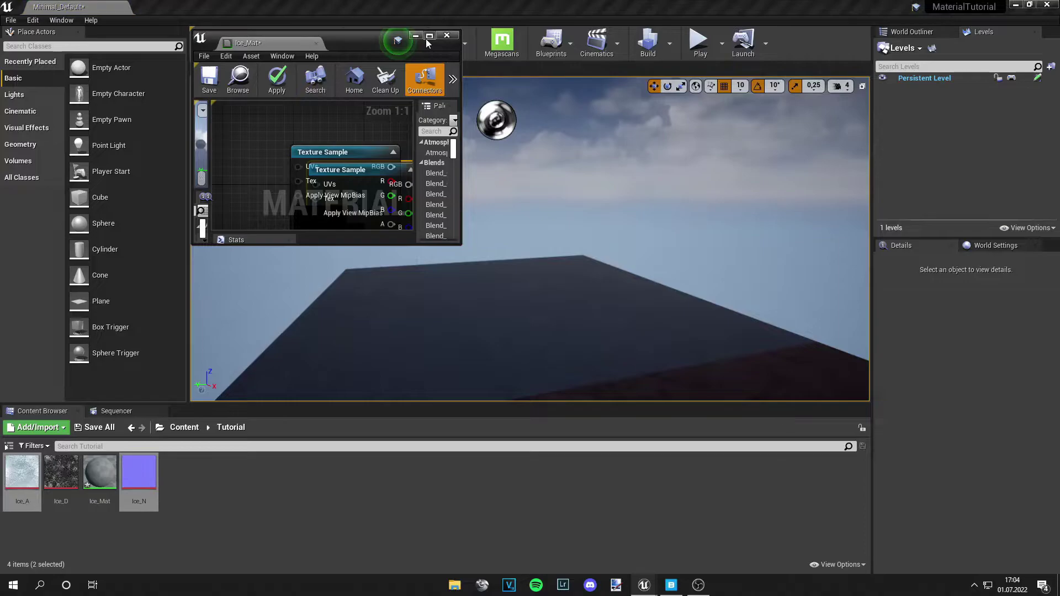
pyautogui.click(429, 35)
pyautogui.moveTo(59, 380); pyautogui.dragTo(203, 374)
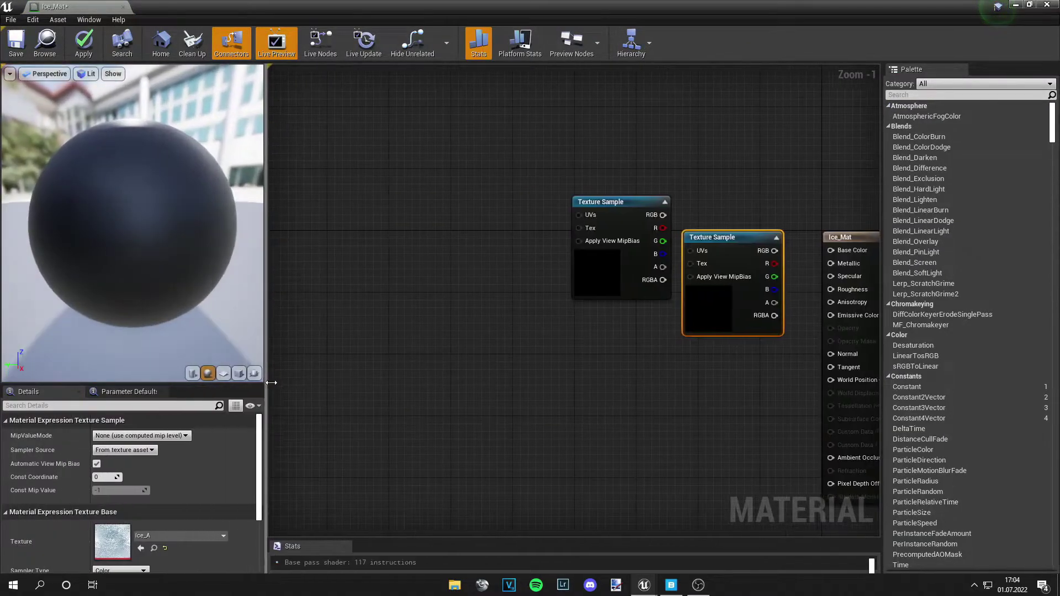
# Move the Ice_N texture sample out of the way and connect the Ice_A sample's RGB output to Base Color.
pyautogui.moveTo(576, 284); pyautogui.dragTo(355, 173)
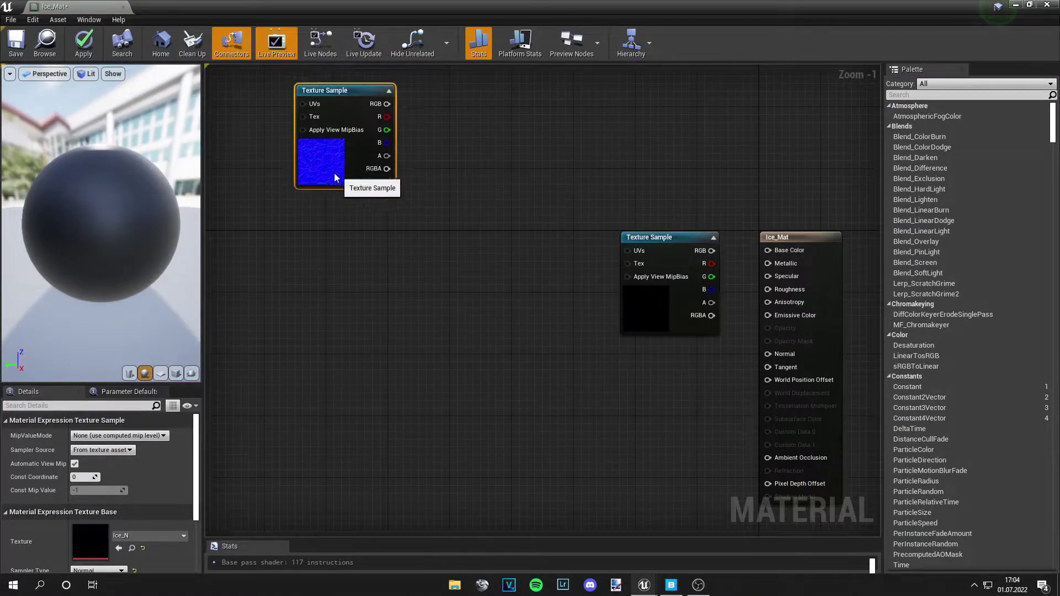
pyautogui.moveTo(678, 319); pyautogui.dragTo(623, 311)
pyautogui.moveTo(657, 243); pyautogui.dragTo(778, 258)
pyautogui.click(731, 256)
pyautogui.moveTo(657, 243); pyautogui.dragTo(811, 248)
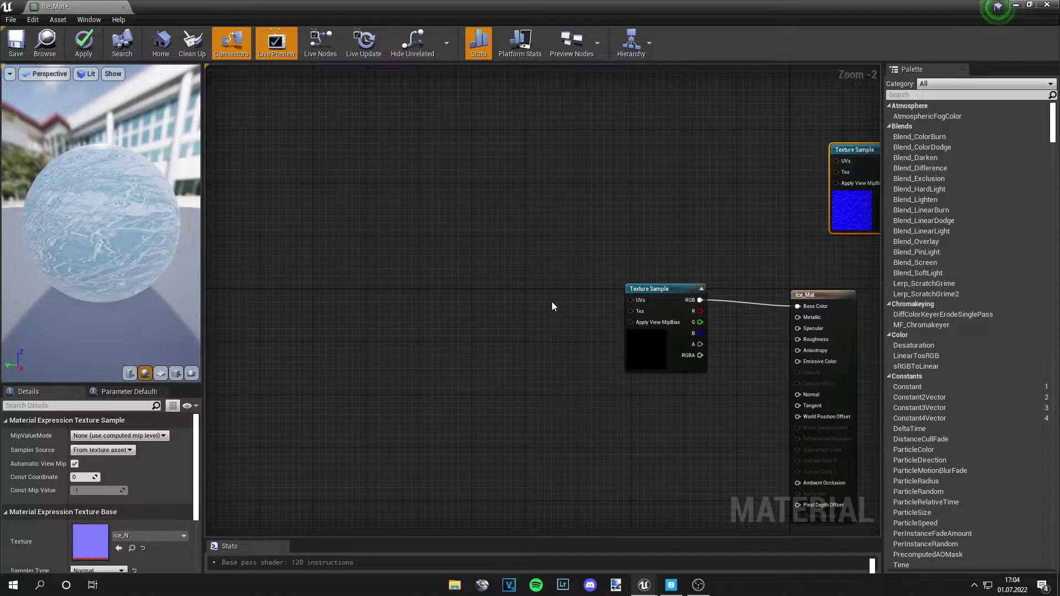
# Place an Add node and a TextureCoordinate node before the Ice_A texture sample.
pyautogui.rightClick(553, 306)
pyautogui.write('add')
pyautogui.press('Return')
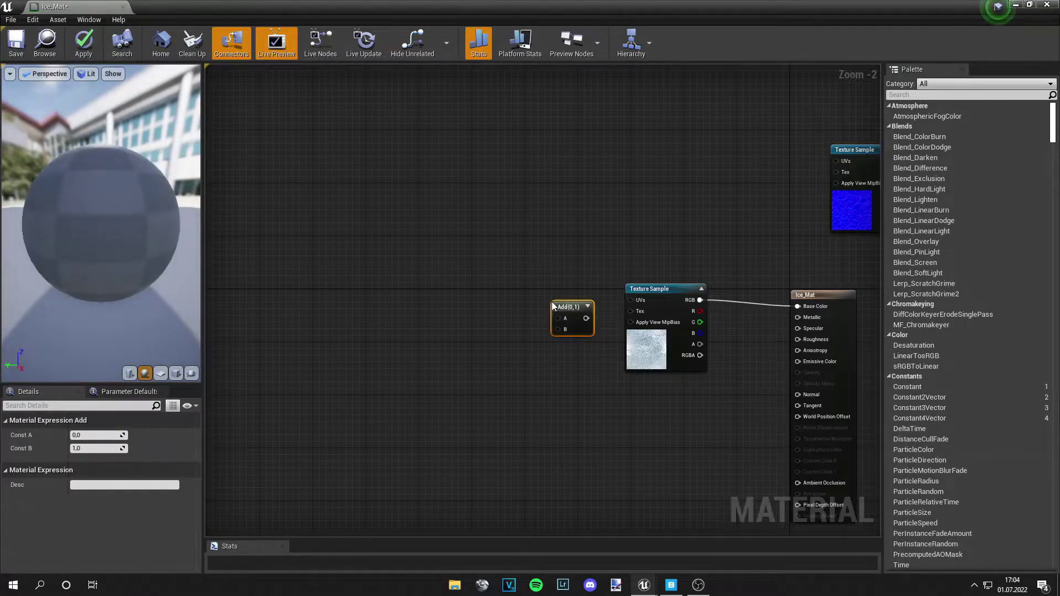
pyautogui.rightClick(488, 289)
pyautogui.write('stext')
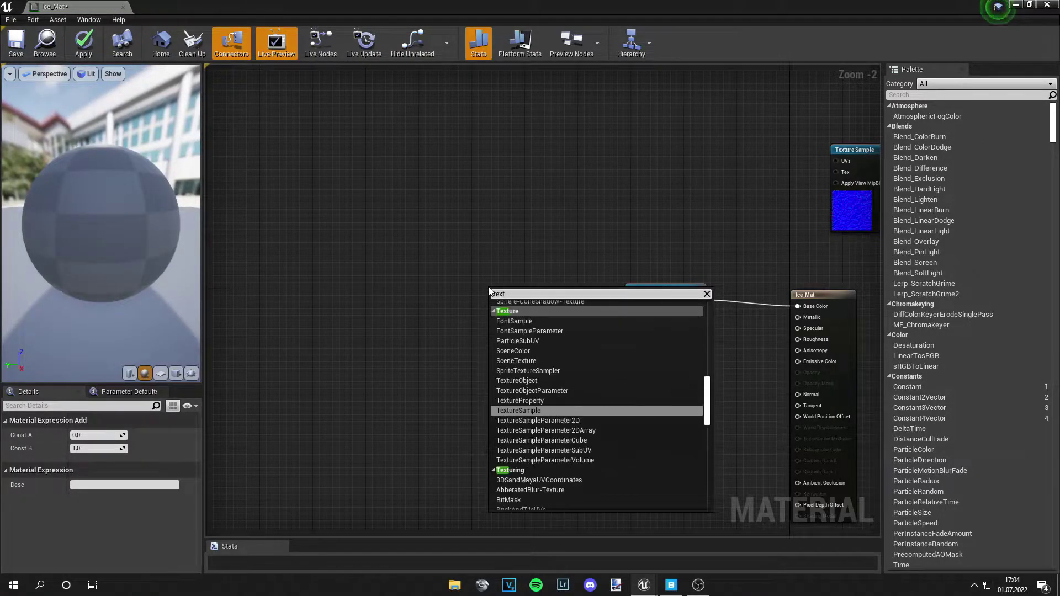
pyautogui.write('urecoor')
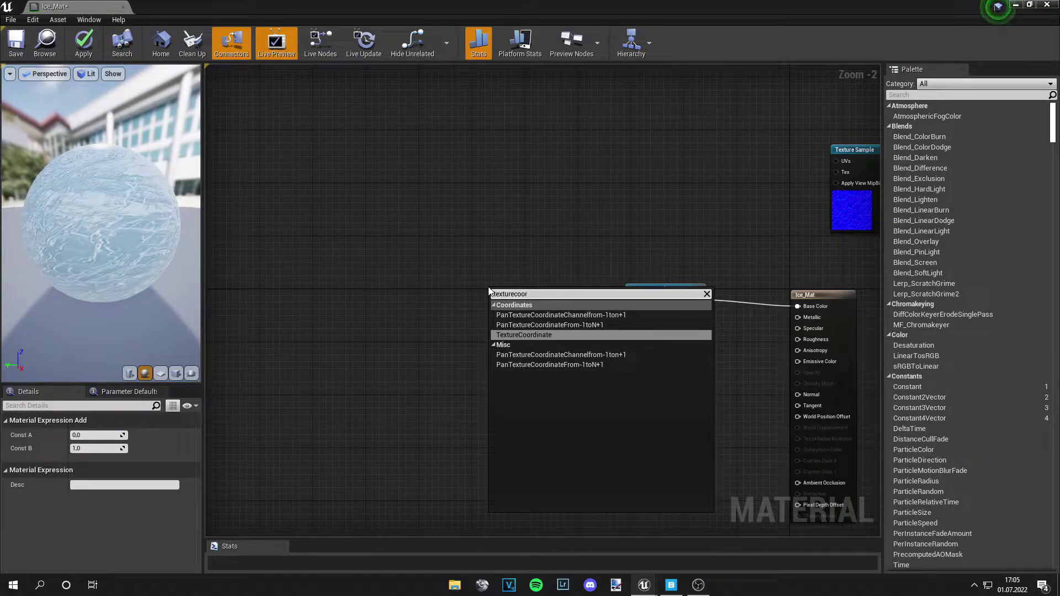
pyautogui.press('Return')
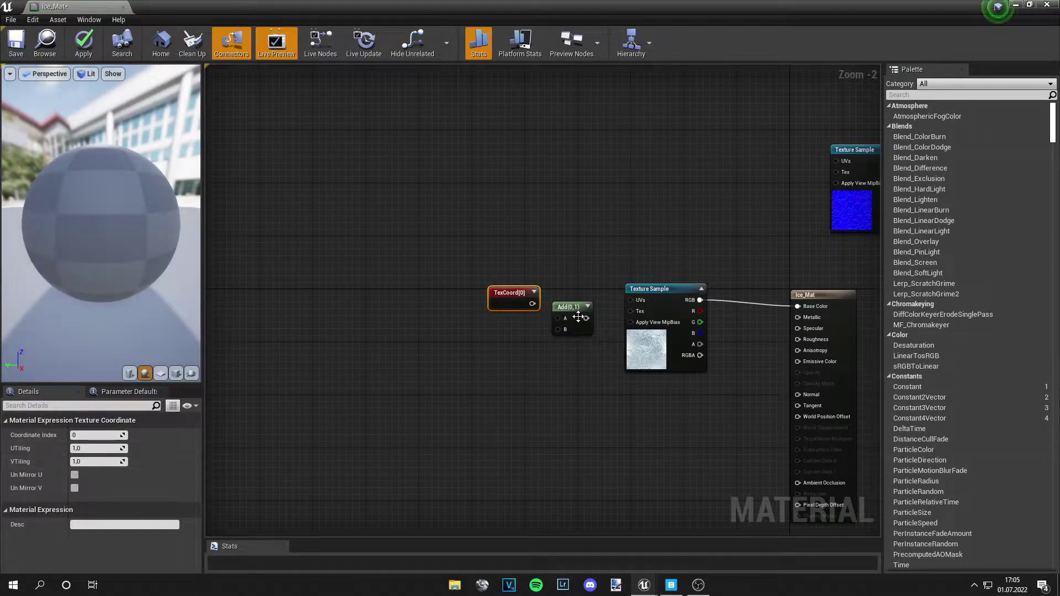
# Wire TexCoord into the Add node's A input and Add into the Ice_A sample's UVs, and reposition both nodes.
pyautogui.moveTo(532, 304); pyautogui.dragTo(630, 300)
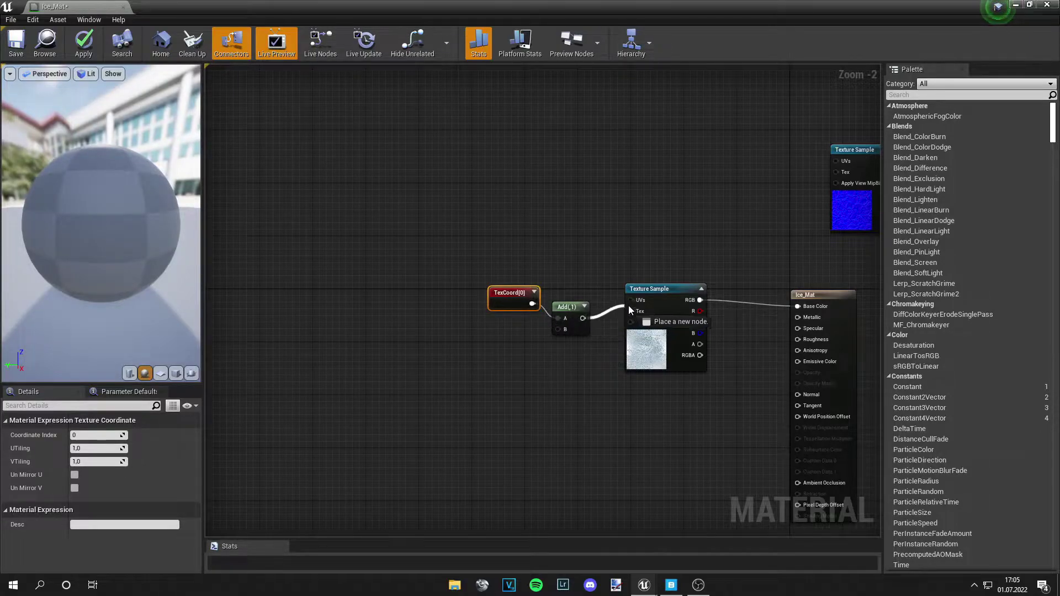
pyautogui.moveTo(596, 349); pyautogui.dragTo(497, 284)
pyautogui.moveTo(570, 326); pyautogui.dragTo(575, 294)
# Add a Multiply node below TexCoord and connect its output to the Add node's B input.
pyautogui.rightClick(523, 362)
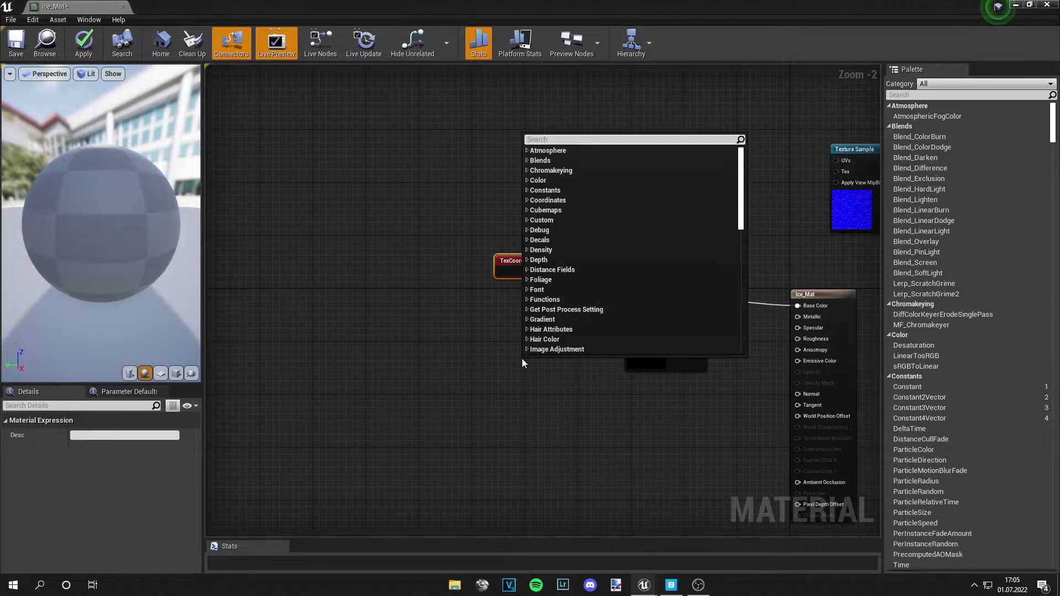
pyautogui.write('mult')
pyautogui.press('Return')
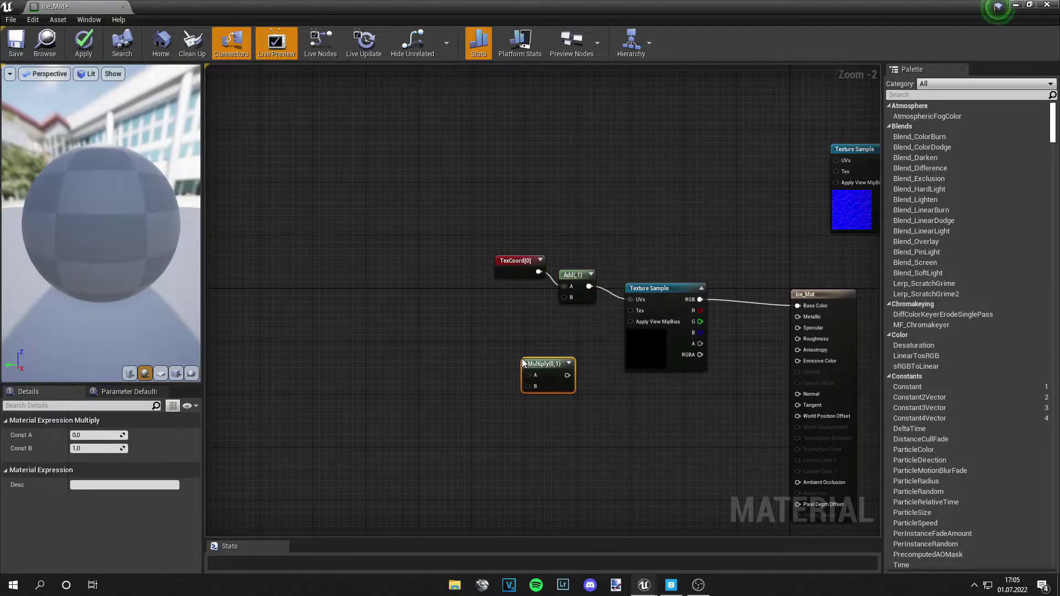
pyautogui.moveTo(547, 371); pyautogui.dragTo(564, 297)
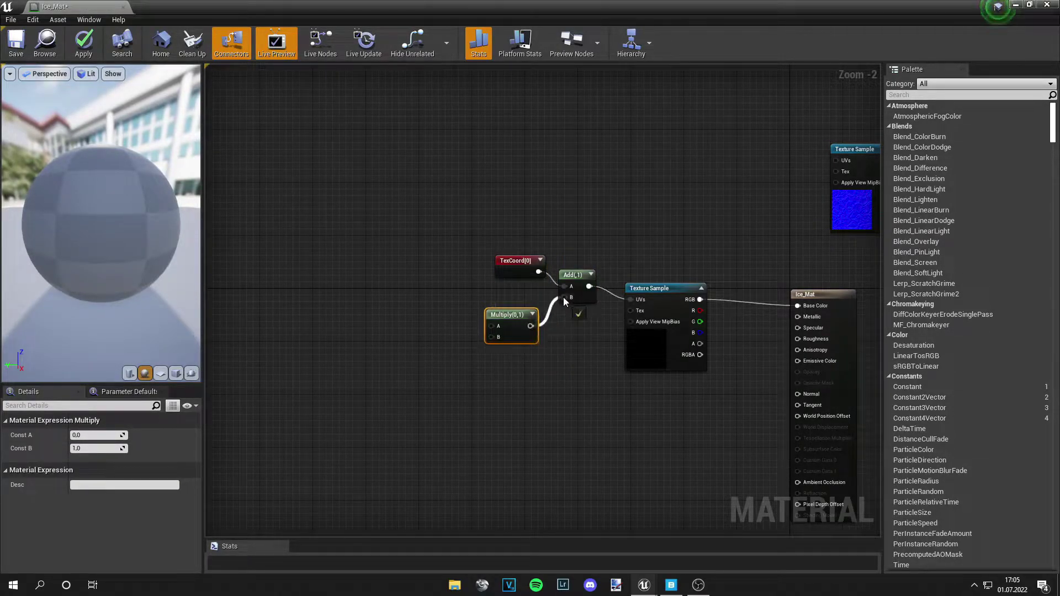
# Add a Divide node below Multiply and connect its output to the Multiply node's B input.
pyautogui.moveTo(544, 401); pyautogui.dragTo(593, 380, button='right')
pyautogui.rightClick(582, 403)
pyautogui.write('divid')
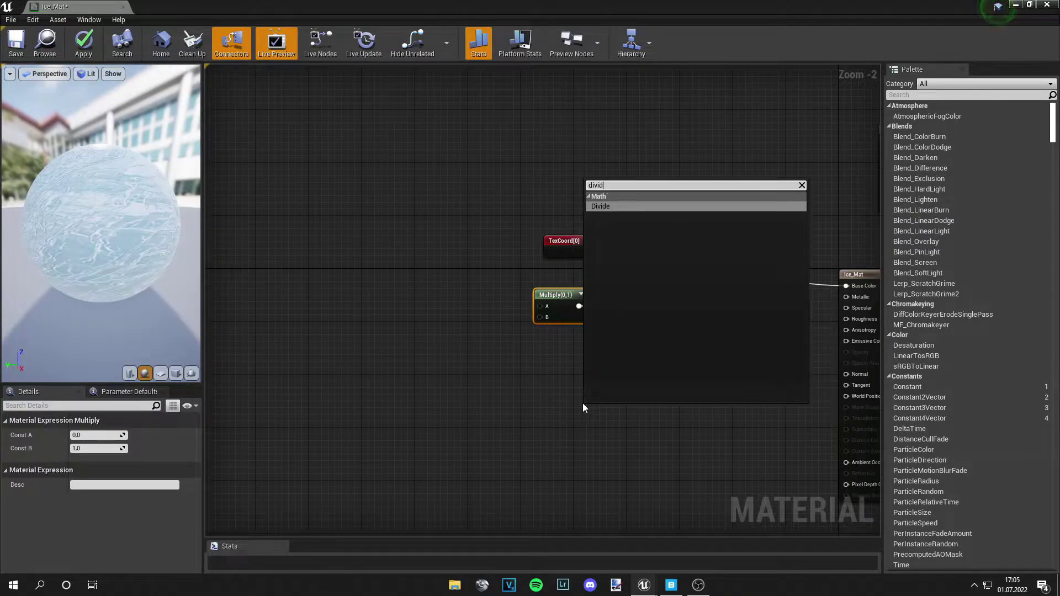
pyautogui.press('Return')
pyautogui.moveTo(584, 407); pyautogui.dragTo(541, 318)
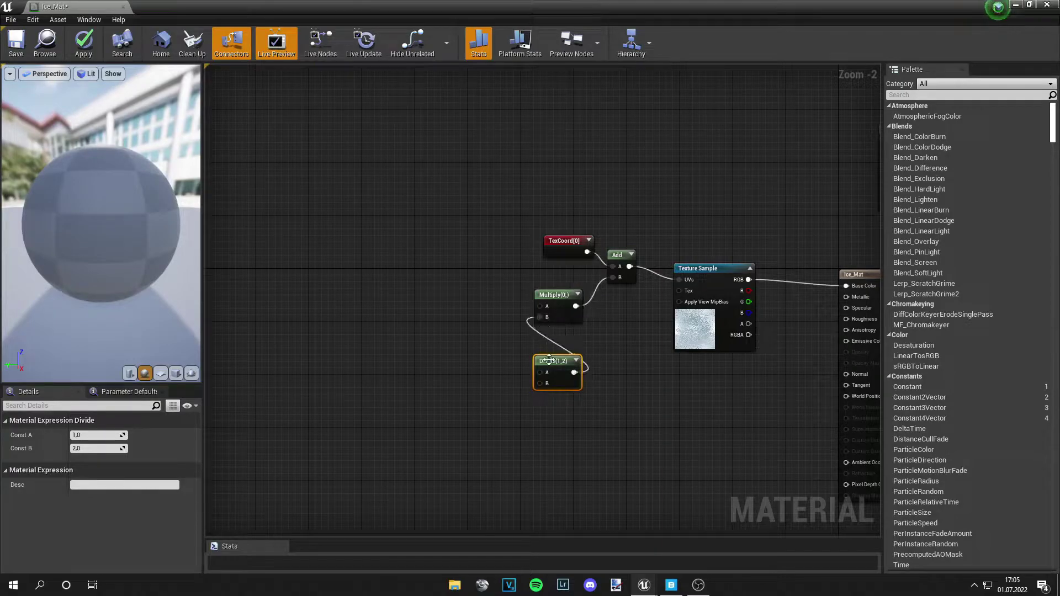
pyautogui.moveTo(545, 368); pyautogui.dragTo(559, 368)
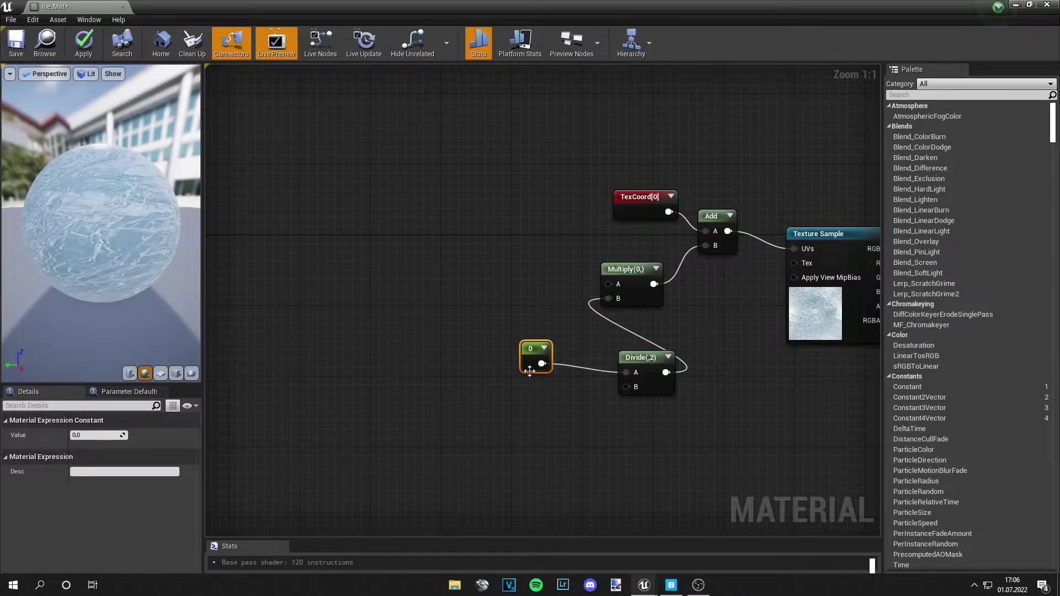
# Set the constant feeding the Divide node's A input to 1.
pyautogui.click(107, 434)
pyautogui.write('1')
pyautogui.press('Return')
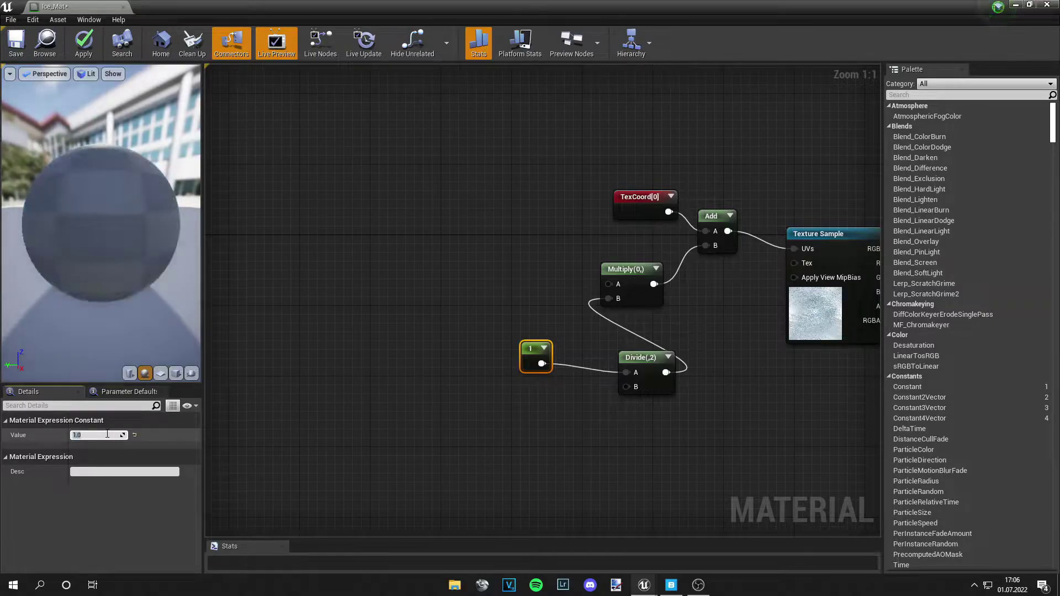
# Add a second constant with value 1024 and connect it to the Divide node's B input.
pyautogui.rightClick(535, 407)
pyautogui.click(528, 418)
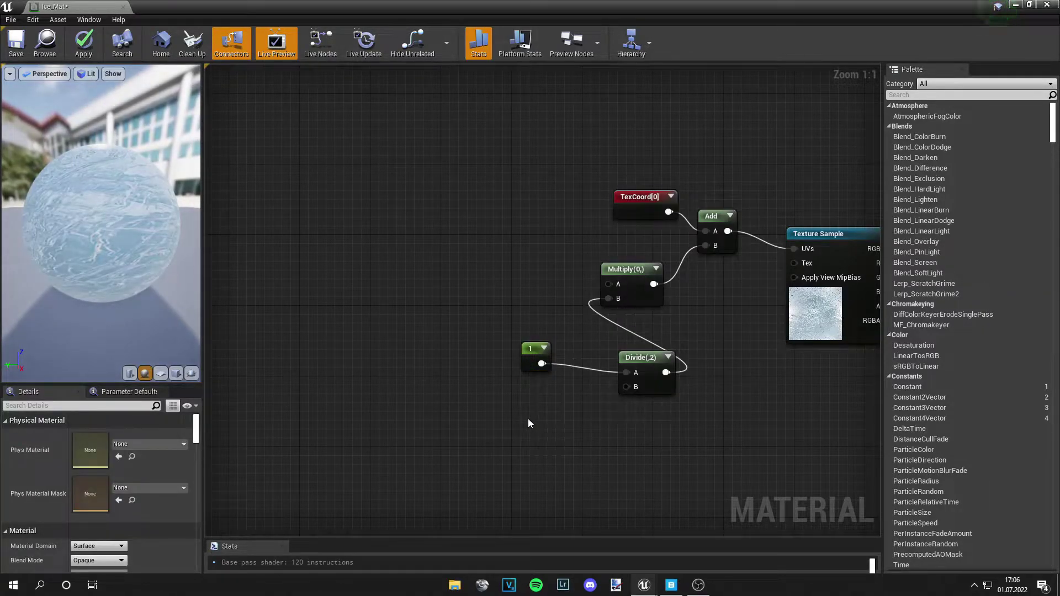
pyautogui.click(542, 412)
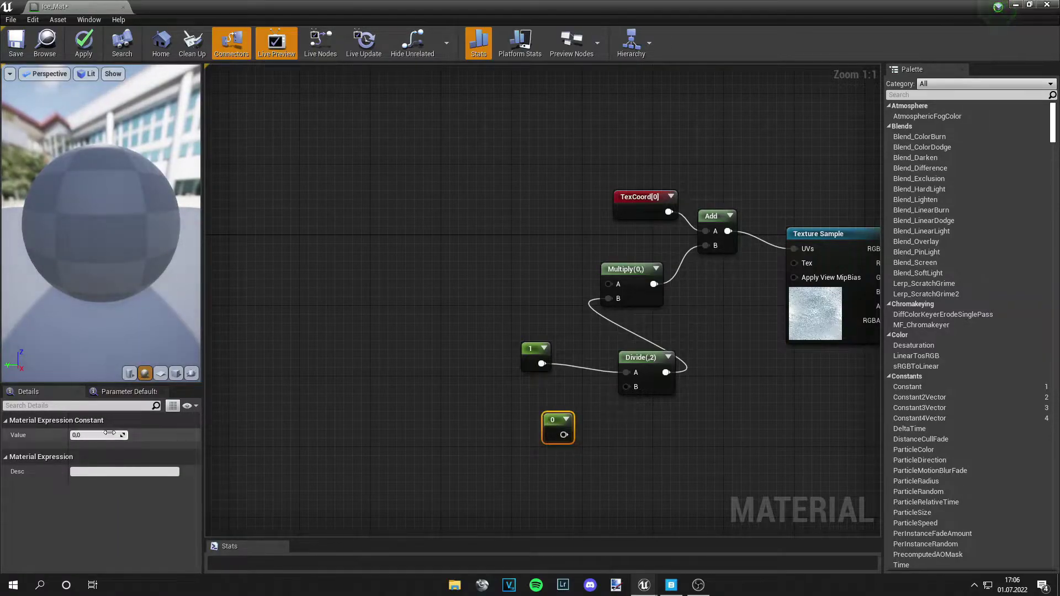
pyautogui.click(108, 435)
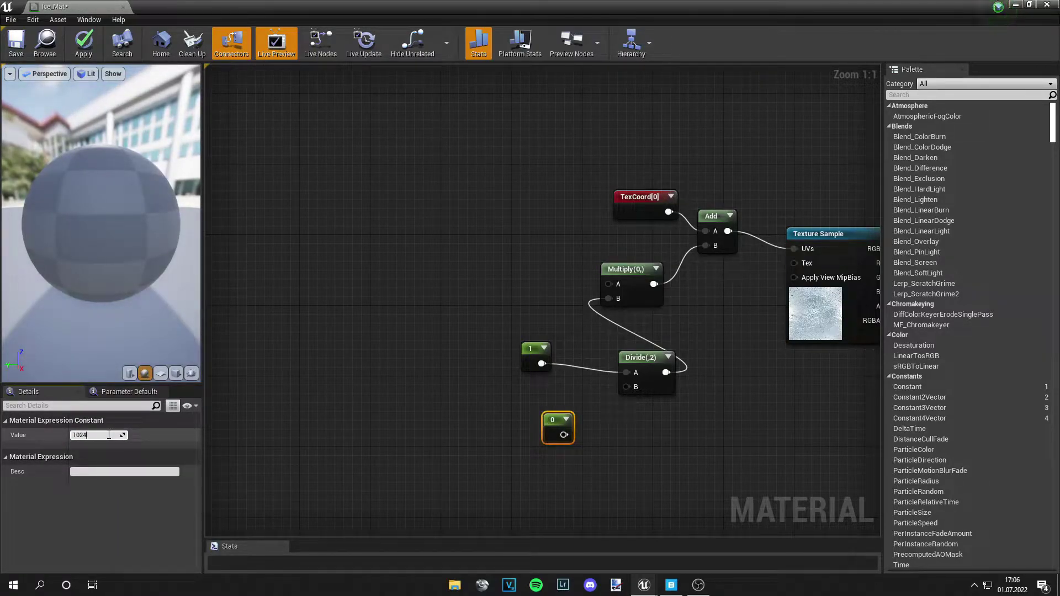
pyautogui.write('1024')
pyautogui.press('Return')
pyautogui.moveTo(559, 438); pyautogui.dragTo(626, 392)
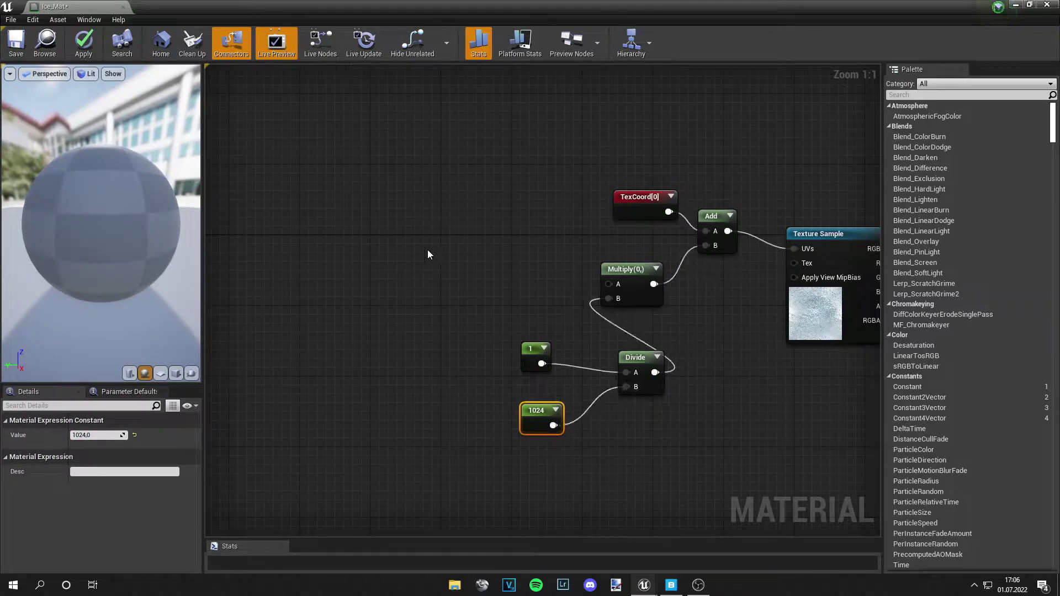
# Add another Multiply node and connect its output to the A input of the existing Multiply node.
pyautogui.moveTo(480, 237); pyautogui.dragTo(534, 293, button='right')
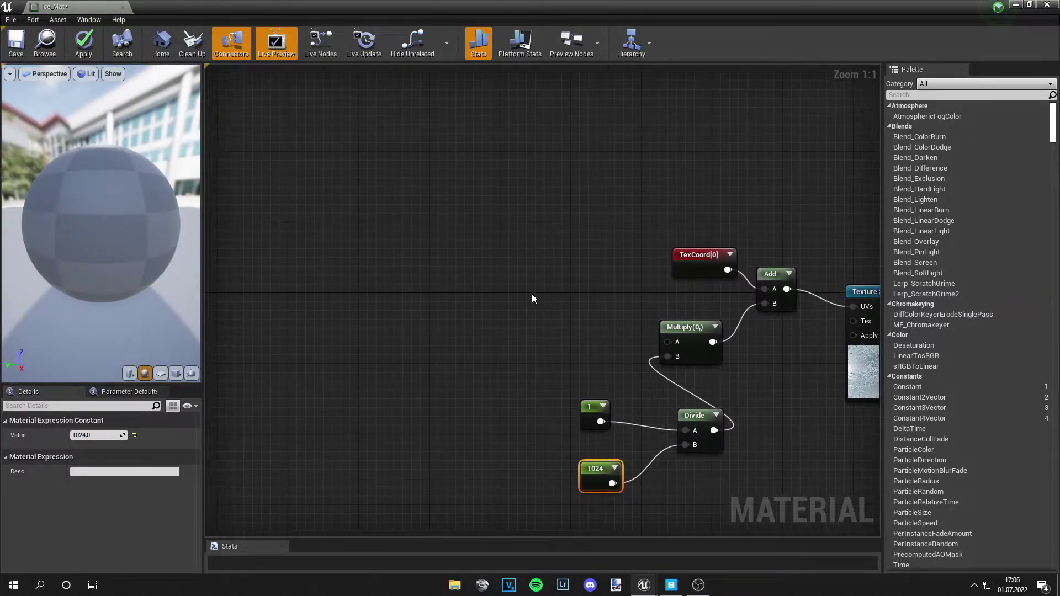
pyautogui.rightClick(531, 294)
pyautogui.write('mult')
pyautogui.press('Return')
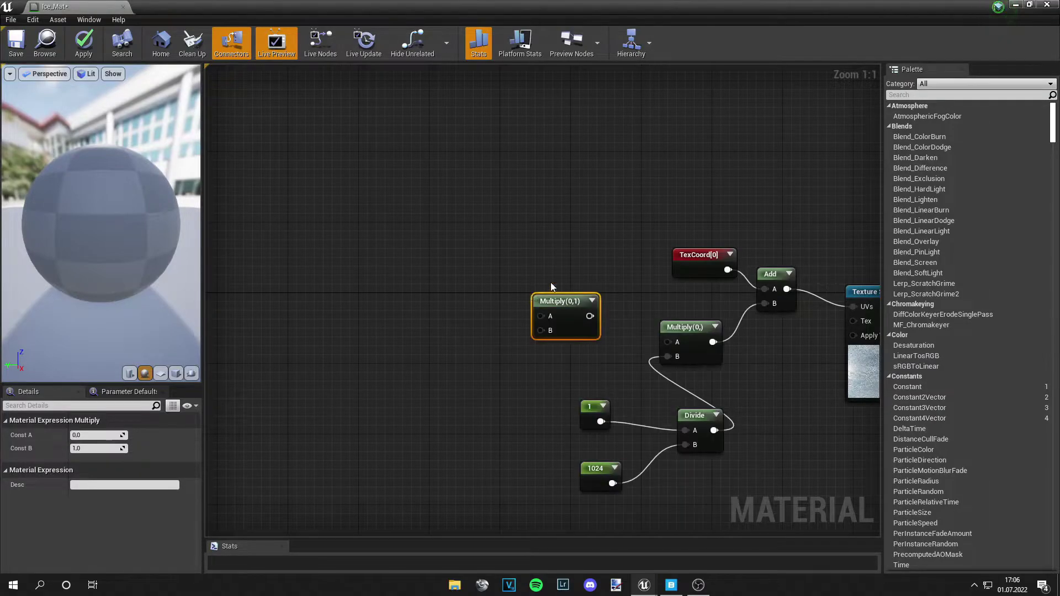
pyautogui.moveTo(589, 316); pyautogui.dragTo(669, 342)
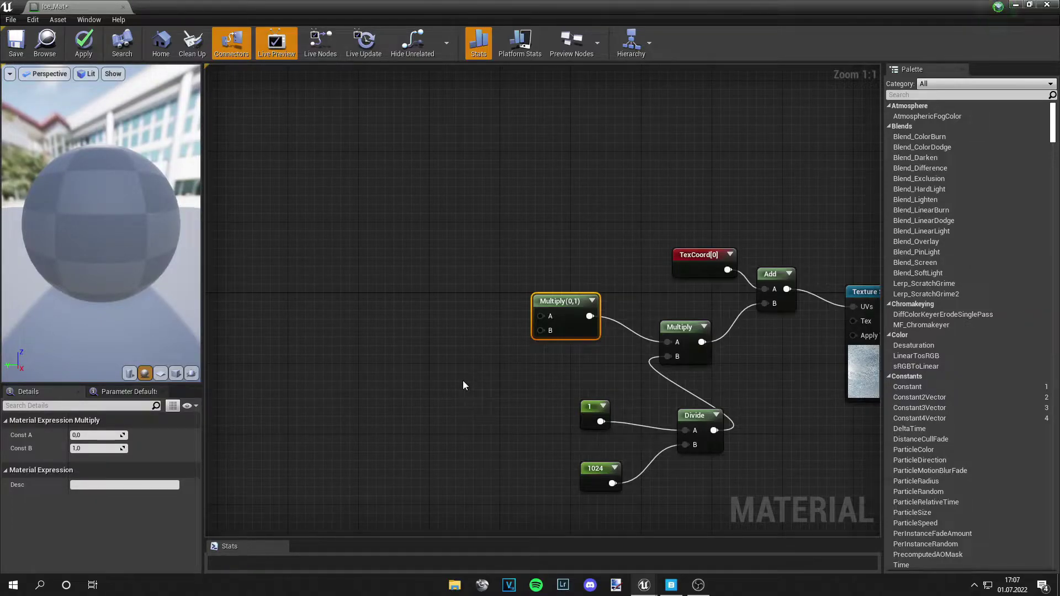
# Add a CustomReflectionVector node and place it to the left of the unconnected Multiply node.
pyautogui.moveTo(102, 220); pyautogui.dragTo(132, 221)
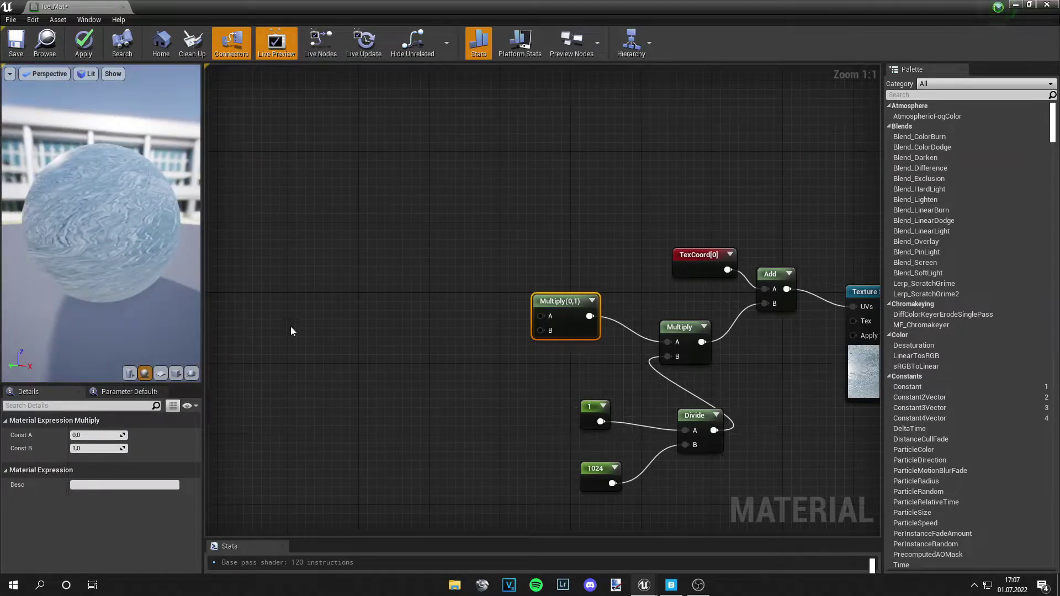
pyautogui.rightClick(418, 388)
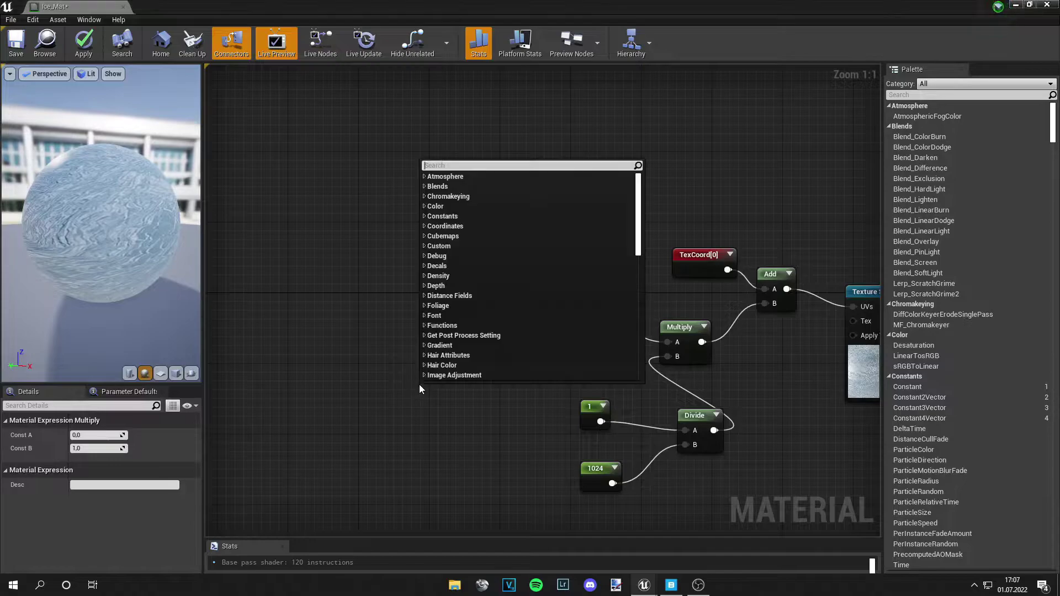
pyautogui.write('customref')
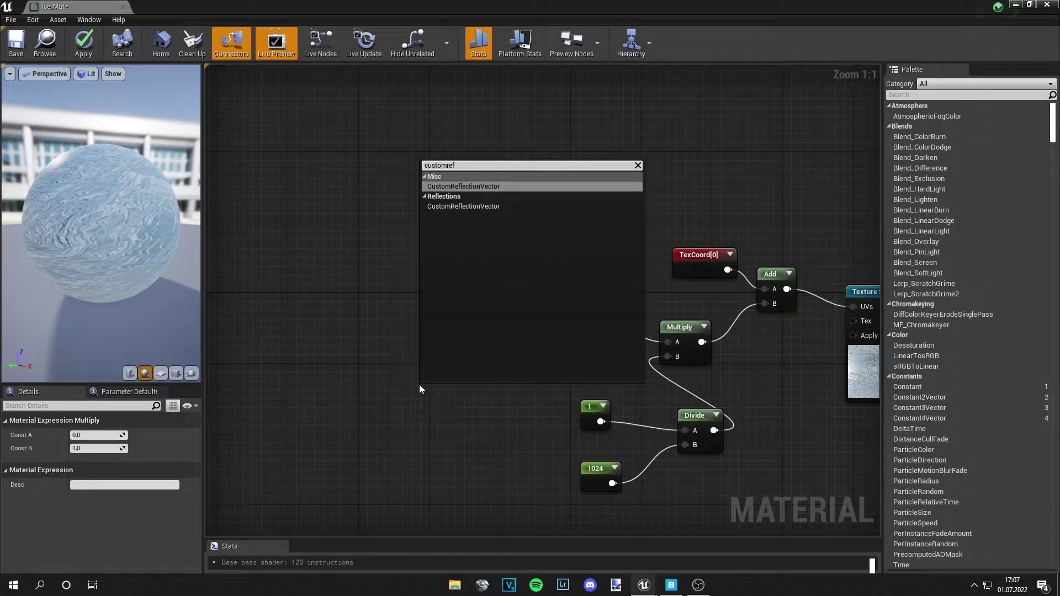
pyautogui.press('Return')
pyautogui.moveTo(464, 393); pyautogui.dragTo(308, 326)
# Add an R G ComponentMask node linking CustomReflectionVector's Reflection Vector output to the B input of the first Multiply node.
pyautogui.rightClick(426, 370)
pyautogui.write('mask')
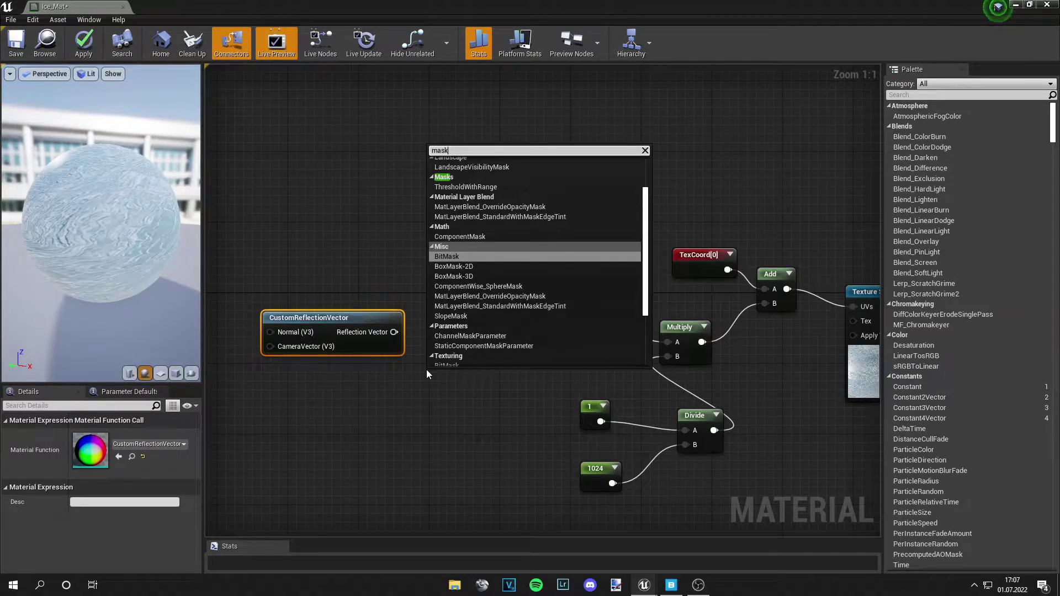
pyautogui.click(456, 236)
pyautogui.moveTo(450, 387); pyautogui.dragTo(462, 377)
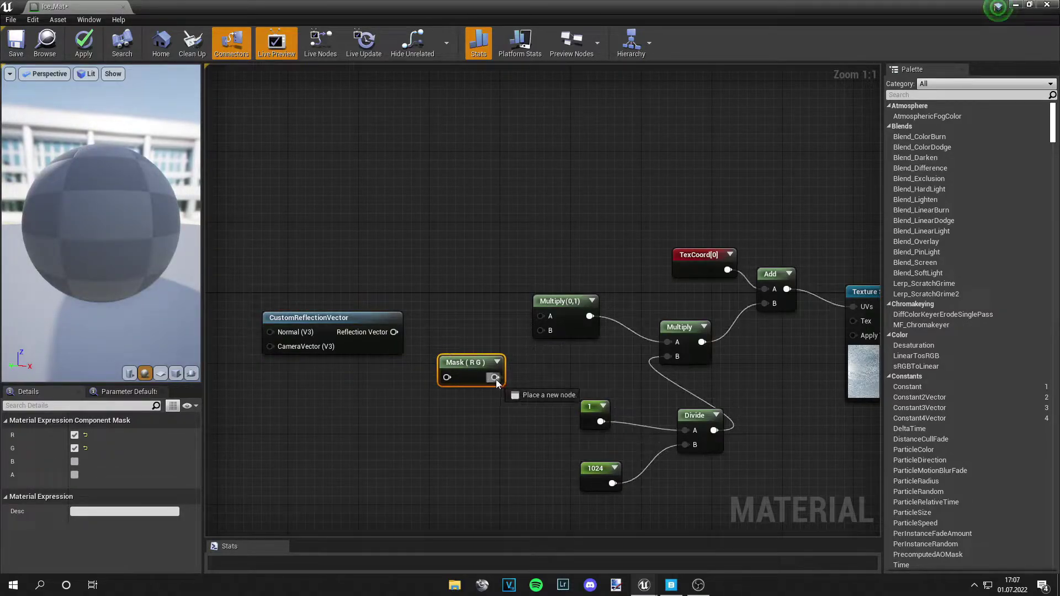
pyautogui.moveTo(495, 380); pyautogui.dragTo(540, 330)
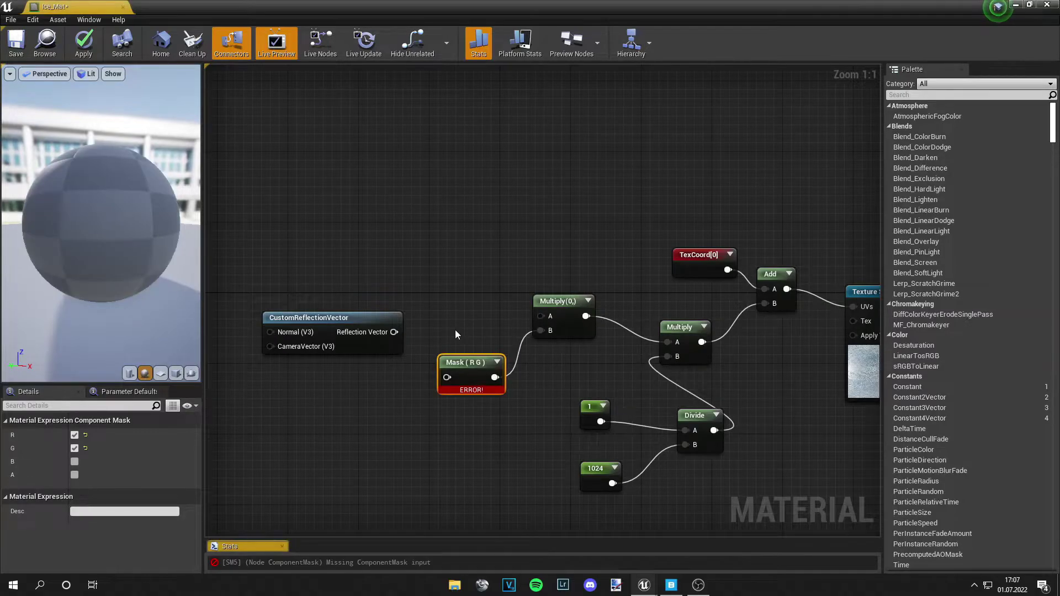
pyautogui.moveTo(393, 332); pyautogui.dragTo(446, 377)
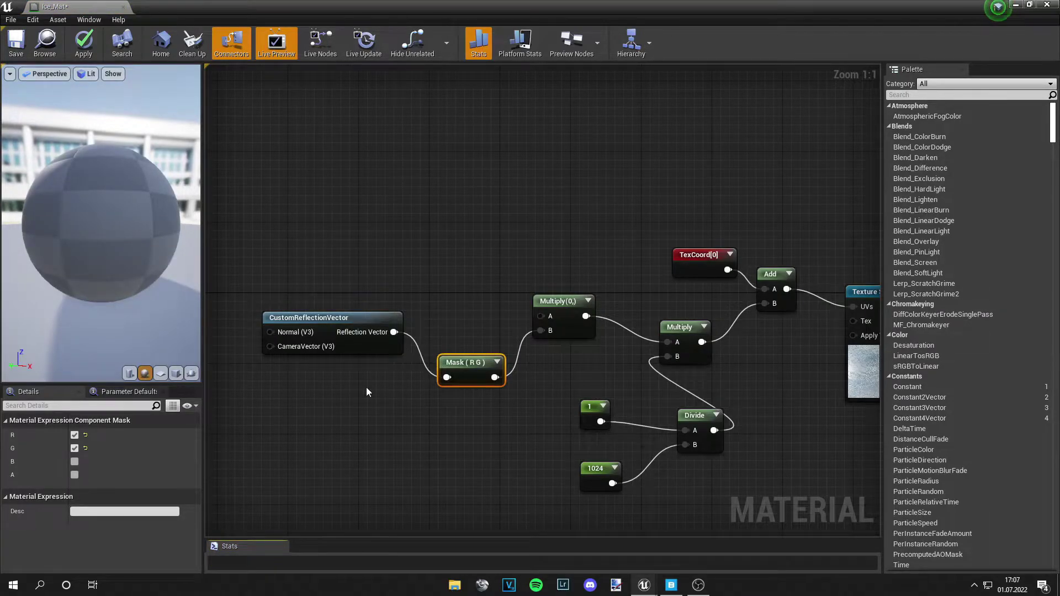
# Move the Ice_N texture sample to the start of the network and connect its RGB output to CustomReflectionVector's Normal input.
pyautogui.moveTo(366, 386); pyautogui.dragTo(465, 368, button='right')
pyautogui.scroll(-3, 465, 368)
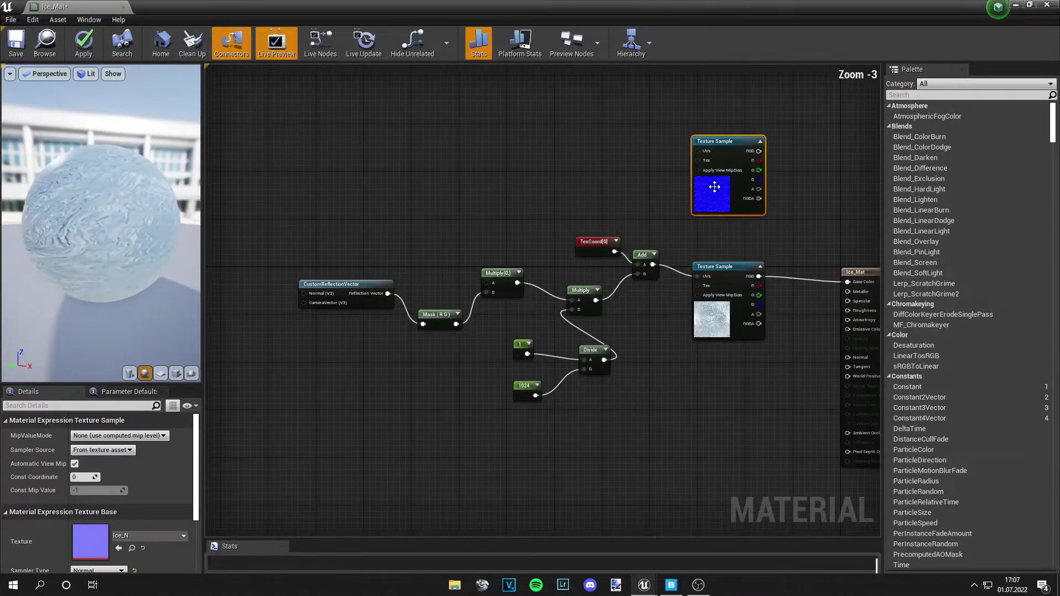
pyautogui.moveTo(710, 183); pyautogui.dragTo(209, 327)
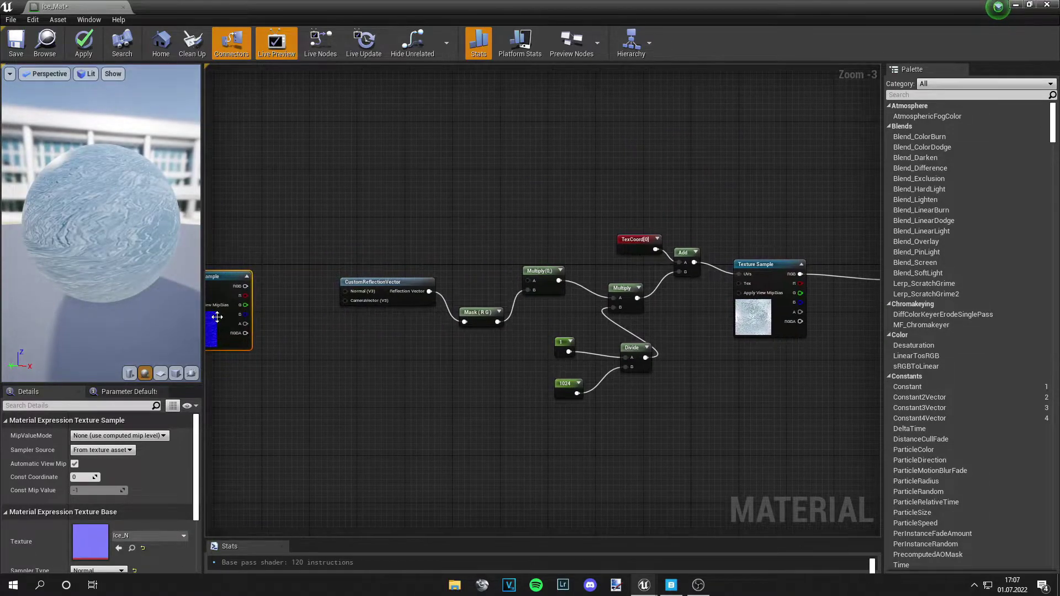
pyautogui.moveTo(281, 320); pyautogui.dragTo(345, 329, button='right')
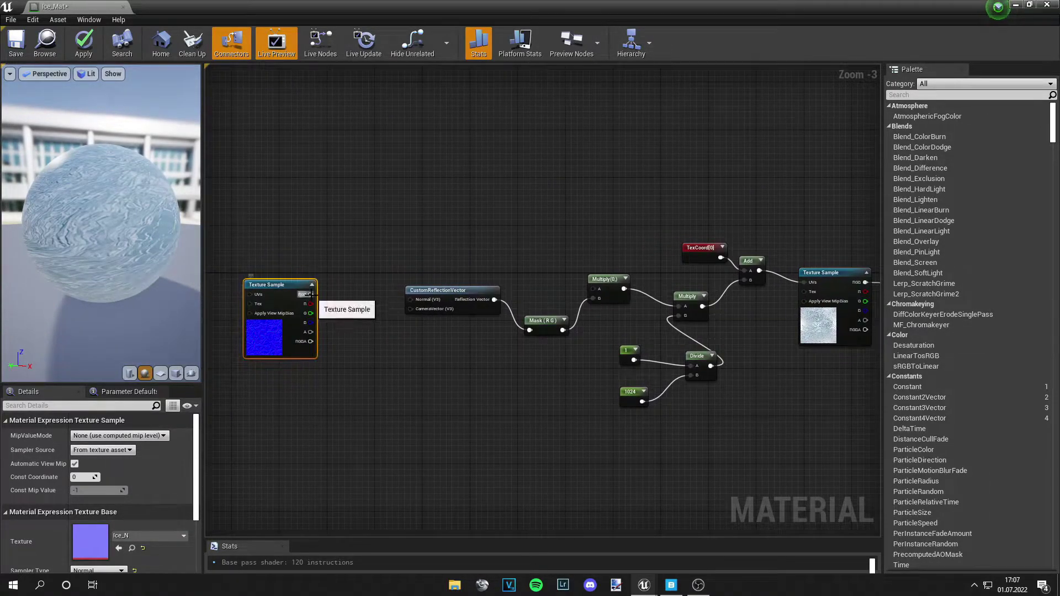
pyautogui.moveTo(310, 294); pyautogui.dragTo(411, 299)
pyautogui.moveTo(273, 316); pyautogui.dragTo(265, 275)
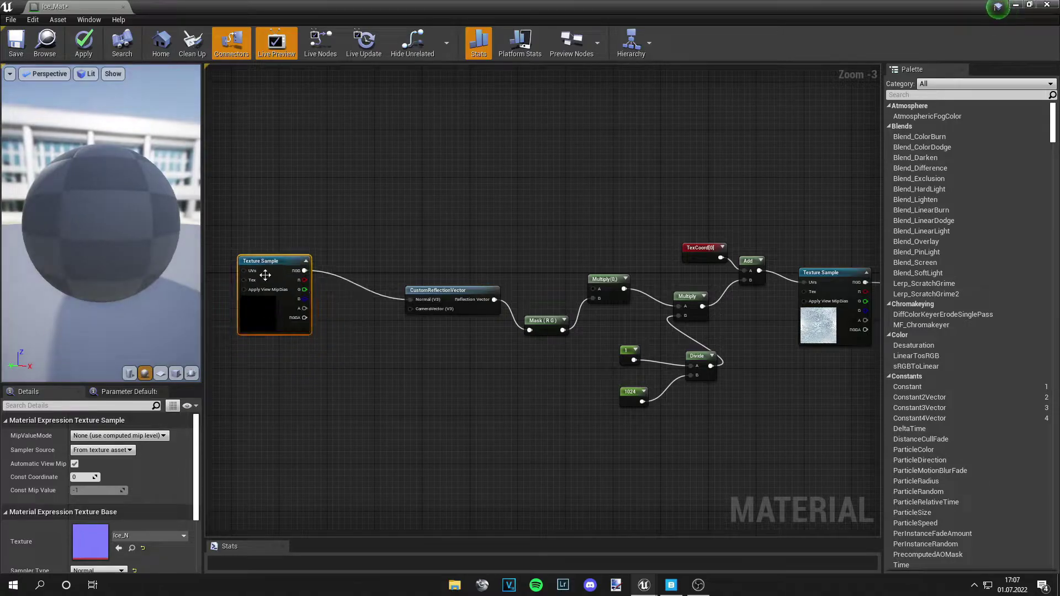
# Switch the material preview mesh to a cube and bring the whole face into view.
pyautogui.moveTo(111, 252); pyautogui.dragTo(157, 201)
pyautogui.click(176, 373)
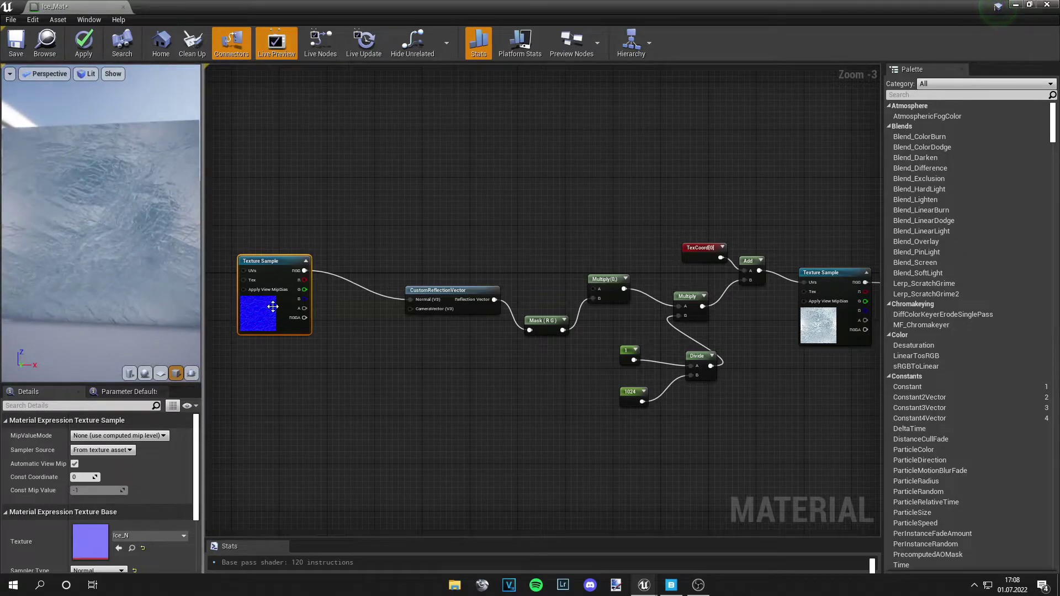
pyautogui.moveTo(273, 306); pyautogui.dragTo(407, 308, button='right')
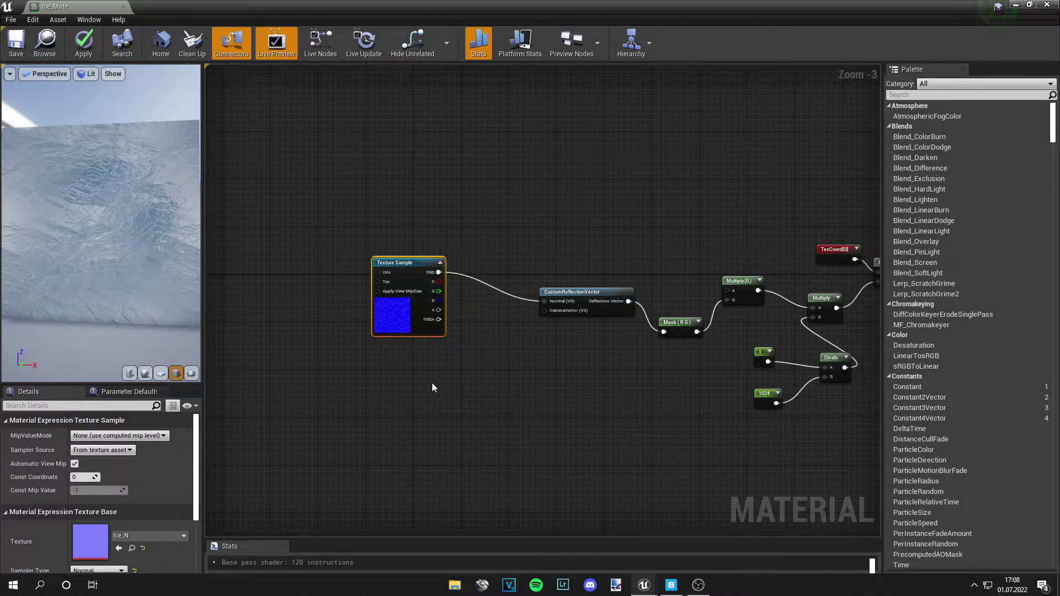
pyautogui.scroll(-2, 107, 217)
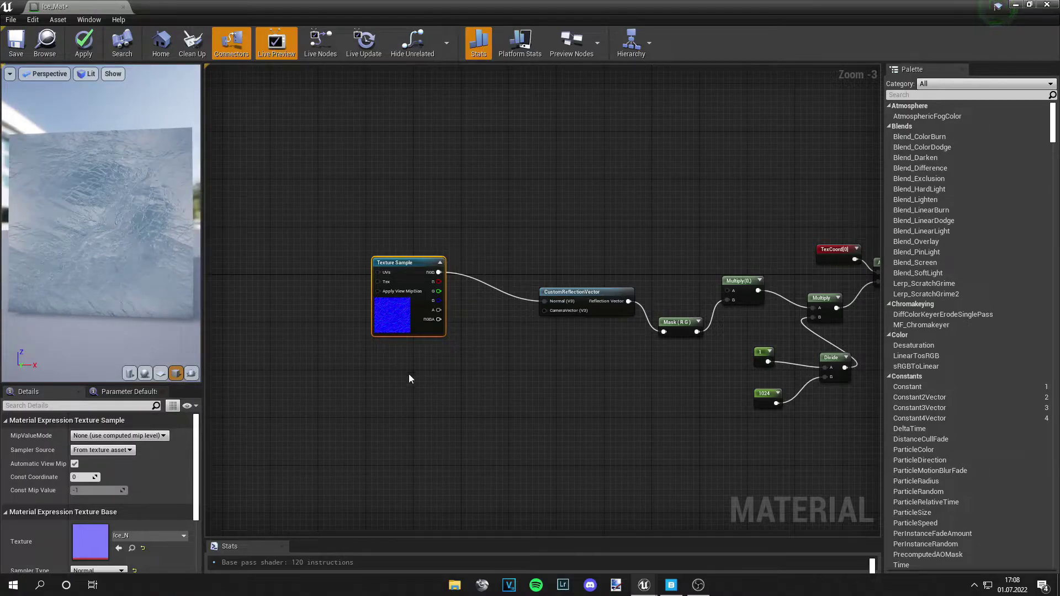
# Add a TransformVector node below the Ice_N texture sample.
pyautogui.scroll(3, 406, 378)
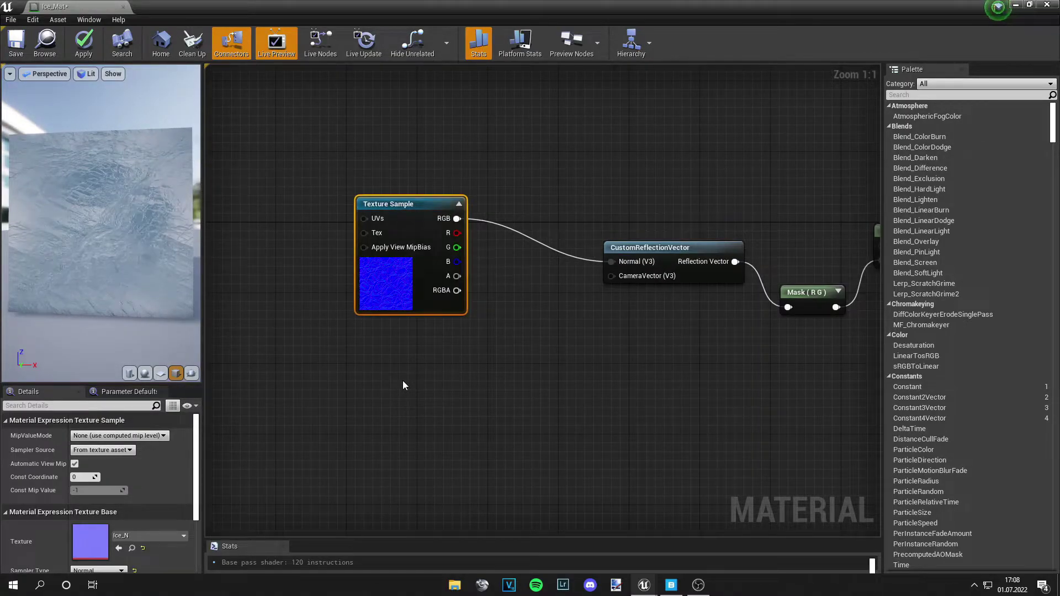
pyautogui.rightClick(459, 355)
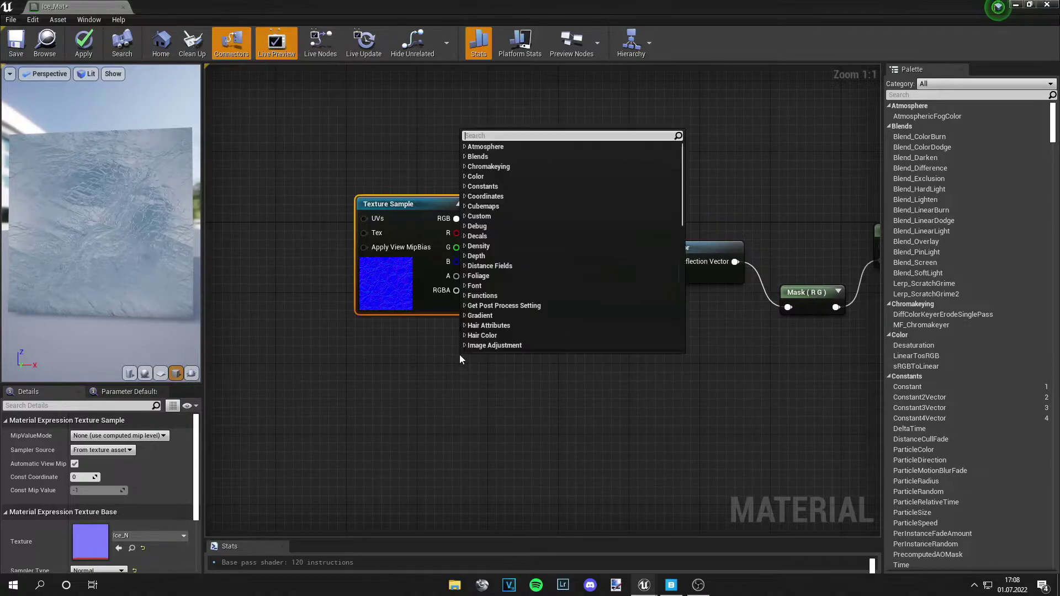
pyautogui.write('trans')
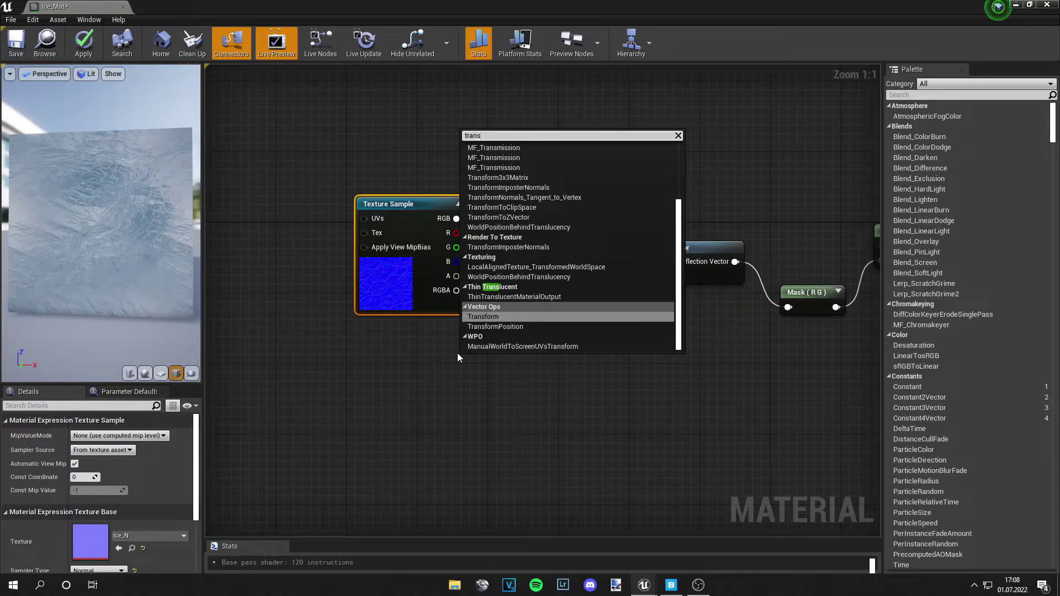
pyautogui.write('form vec')
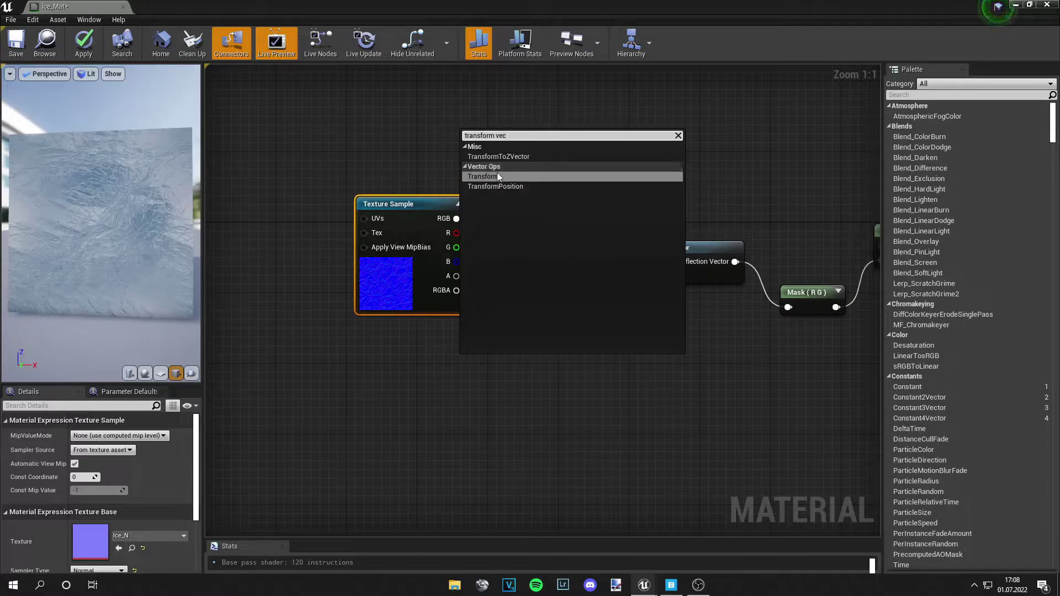
pyautogui.click(498, 177)
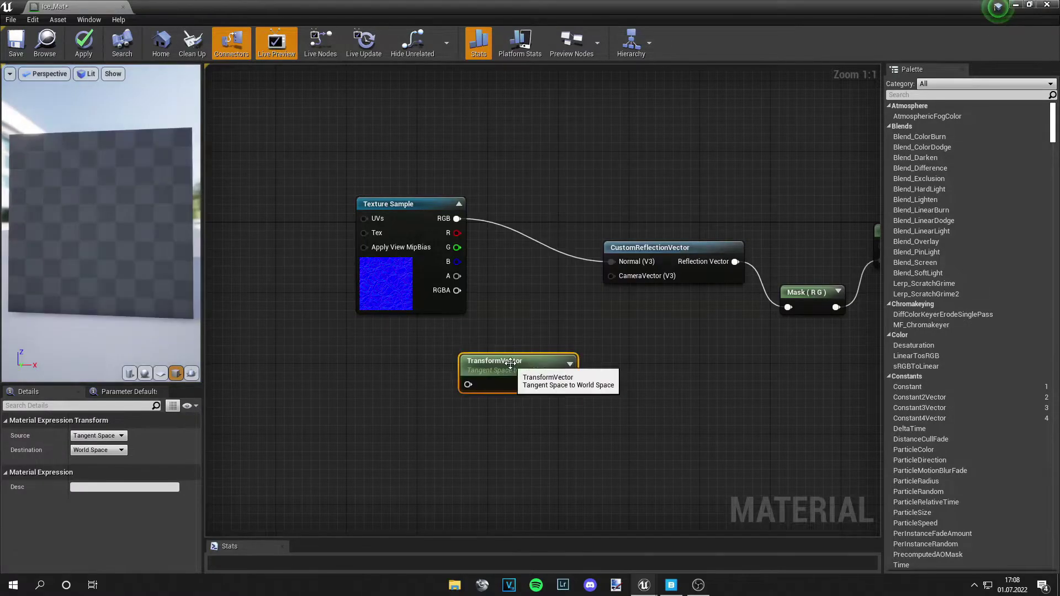
# Set TransformVector's source to World Space and destination to Tangent Space, and connect its output to CustomReflectionVector's CameraVector input.
pyautogui.click(109, 436)
pyautogui.click(97, 460)
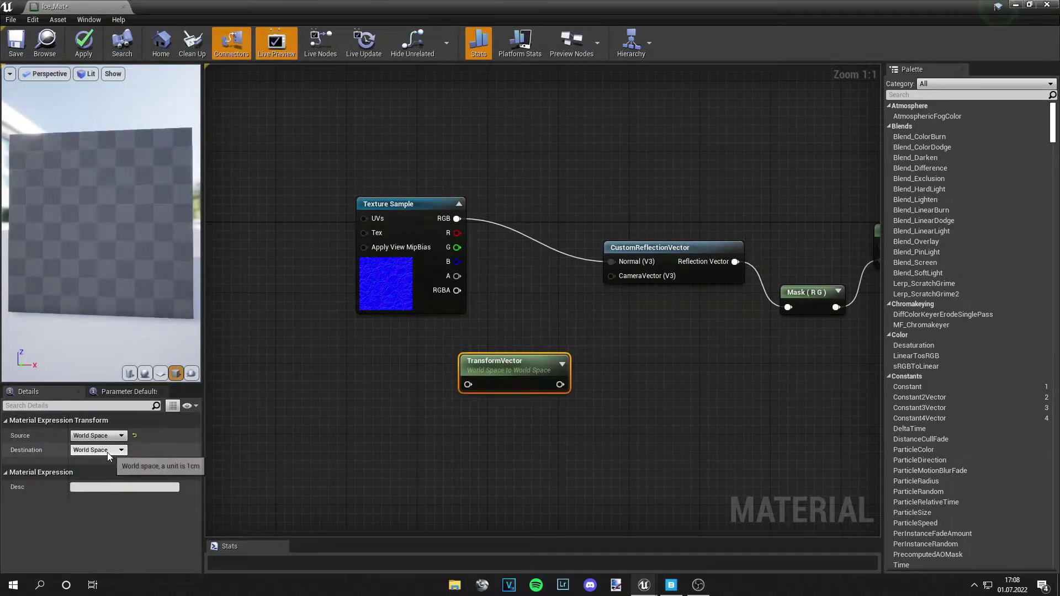
pyautogui.click(110, 450)
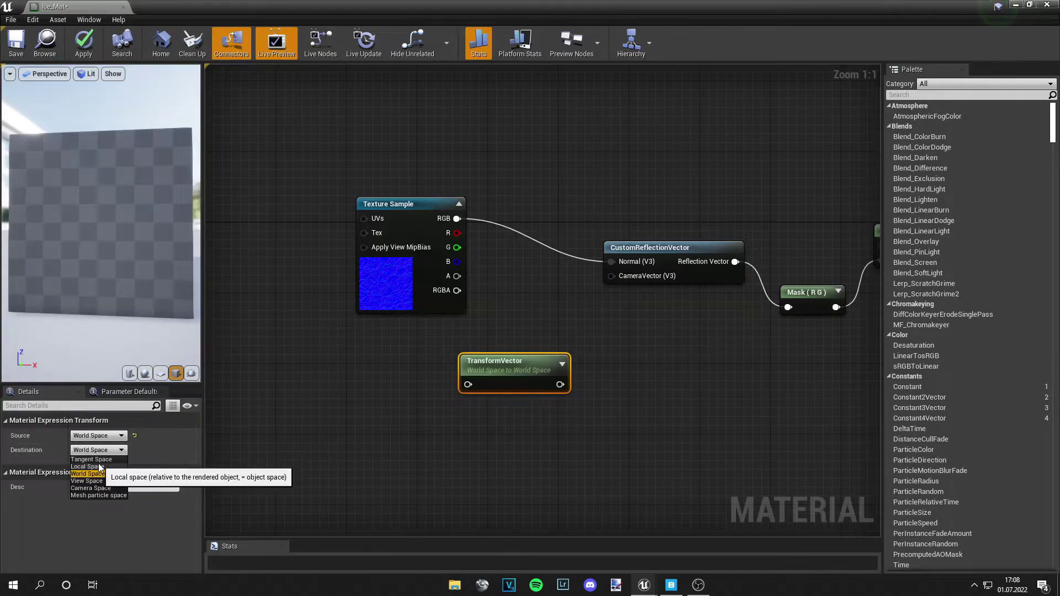
pyautogui.click(93, 460)
pyautogui.moveTo(567, 384); pyautogui.dragTo(636, 274)
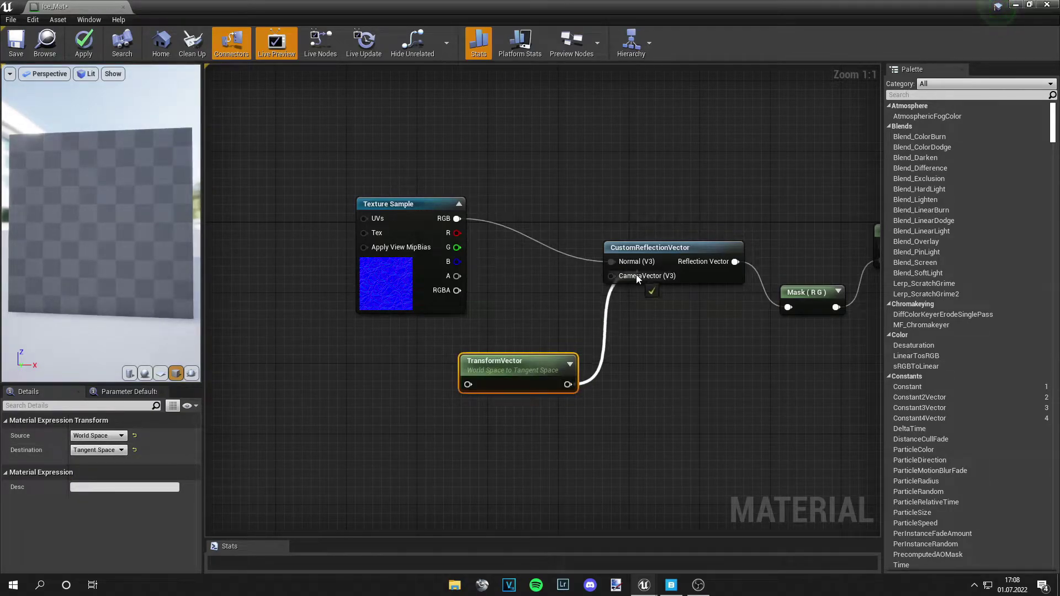
# Add a CameraVectorWS node and connect its output to the TransformVector input.
pyautogui.rightClick(350, 398)
pyautogui.write('cam')
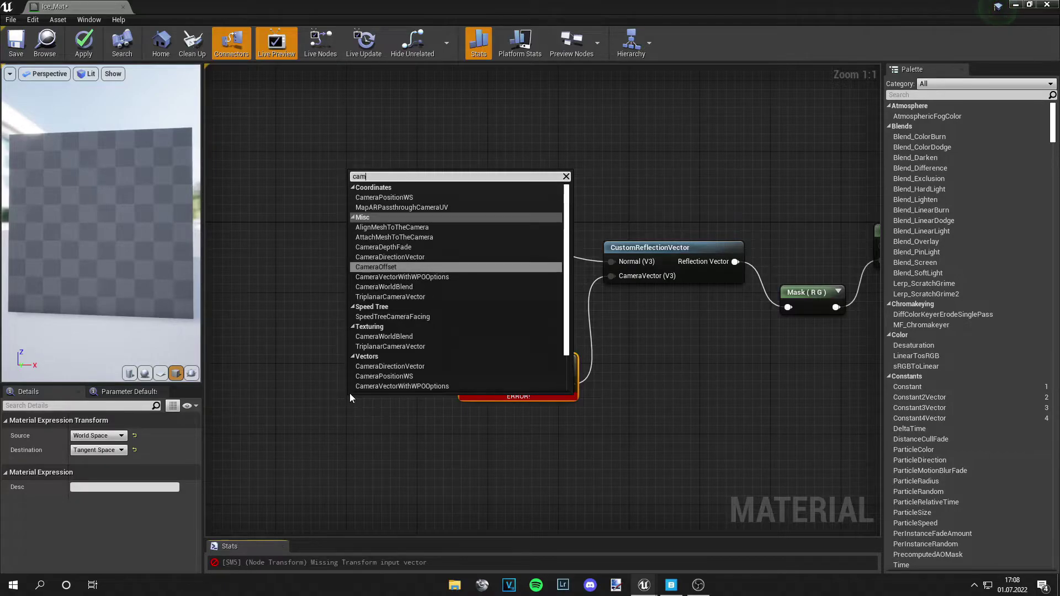
pyautogui.write('era vec')
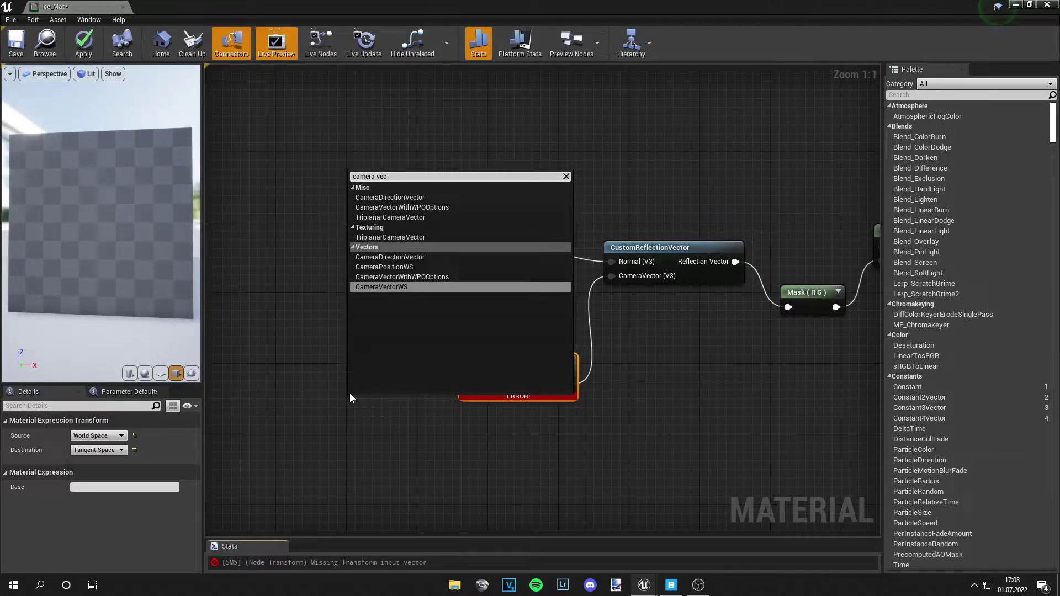
pyautogui.press('Return')
pyautogui.moveTo(412, 425); pyautogui.dragTo(468, 385)
# Add a second Divide node in the free space above the first Multiply node.
pyautogui.scroll(-2, 527, 427)
pyautogui.moveTo(779, 296); pyautogui.dragTo(589, 312, button='right')
pyautogui.scroll(1, 588, 313)
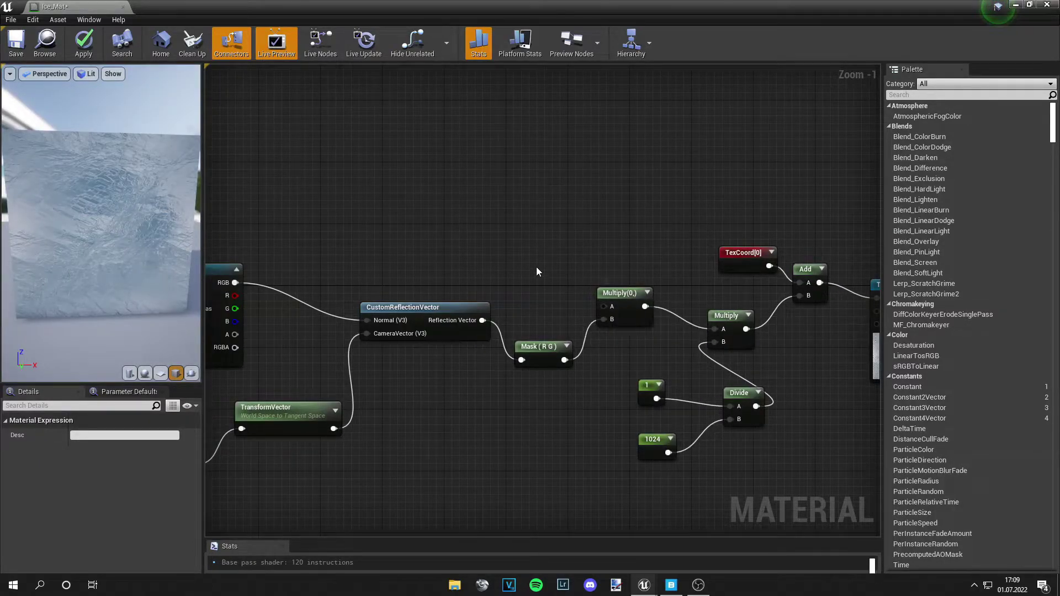
pyautogui.rightClick(522, 230)
pyautogui.write('divi')
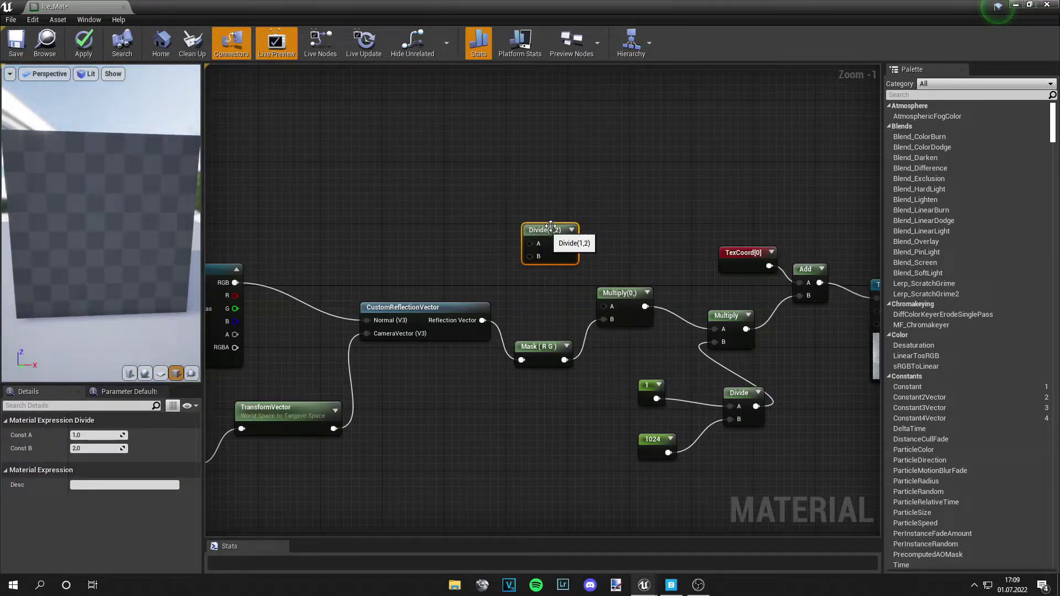
pyautogui.moveTo(522, 223); pyautogui.dragTo(561, 186)
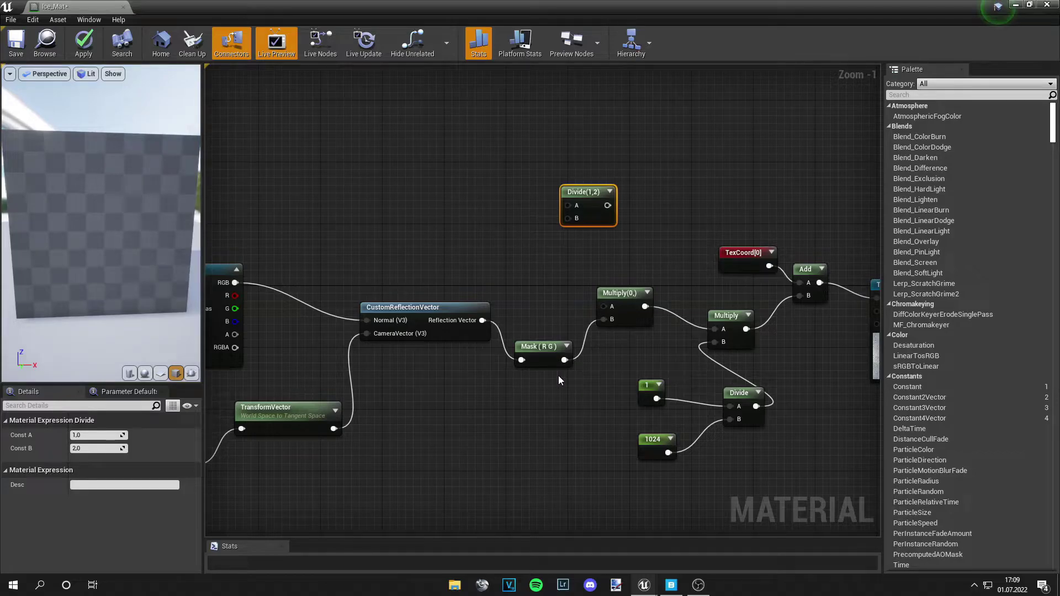
# Duplicate the R G mask node as a B-only mask beside the new Divide node and feed it from the Reflection Vector output.
pyautogui.click(543, 351)
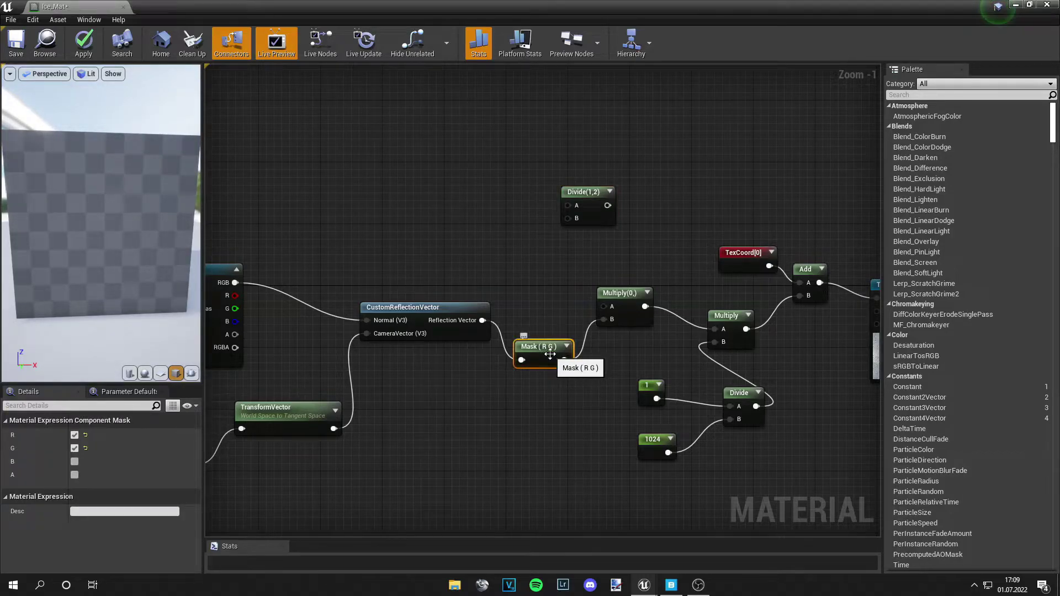
pyautogui.hotkey('ctrl', 'c')
pyautogui.hotkey('ctrl', 'v')
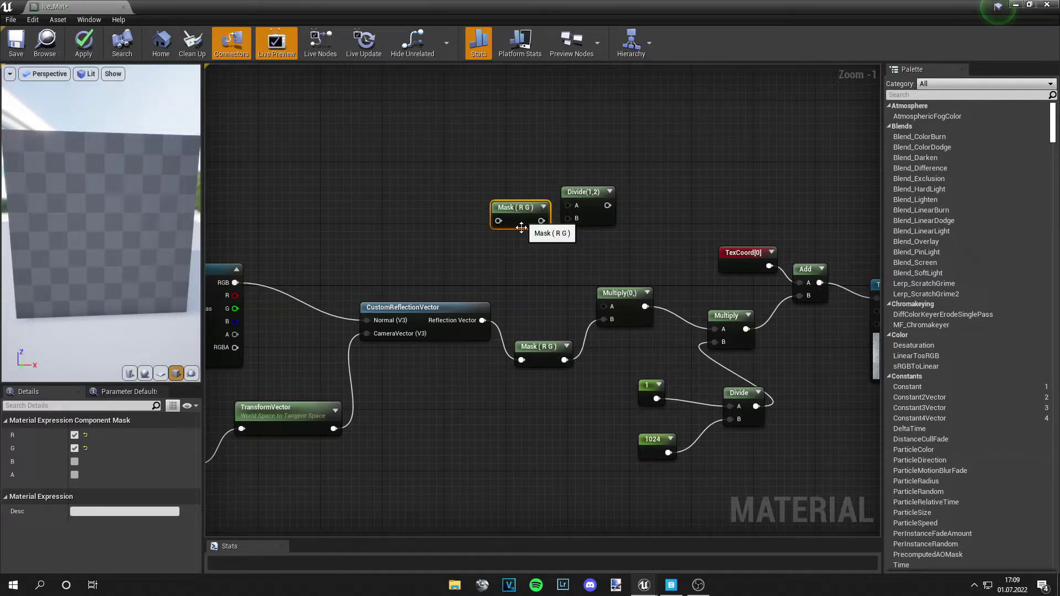
pyautogui.click(75, 449)
pyautogui.click(74, 435)
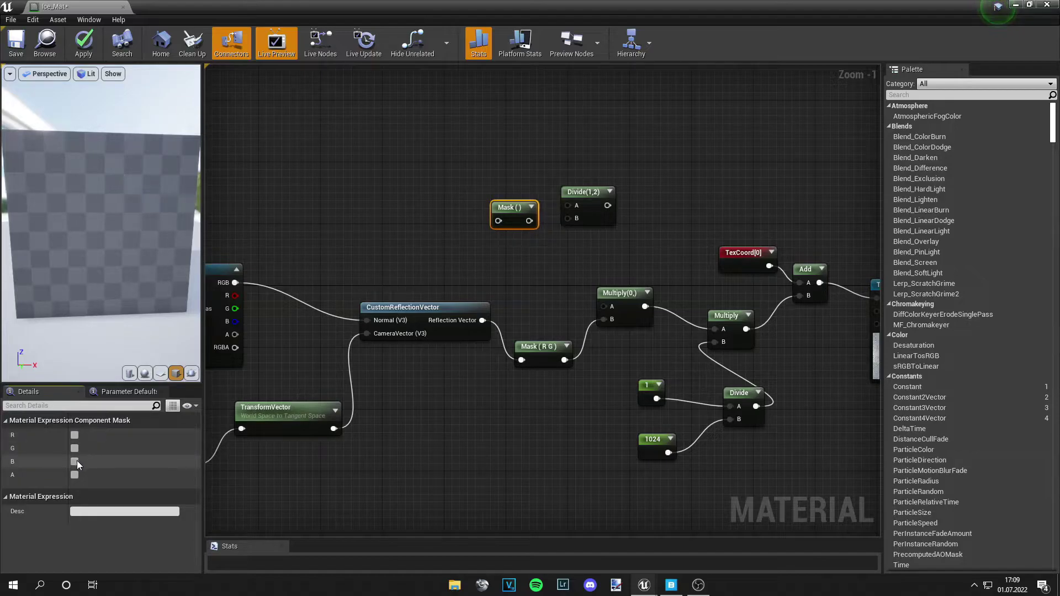
pyautogui.click(74, 461)
pyautogui.moveTo(482, 320); pyautogui.dragTo(499, 221)
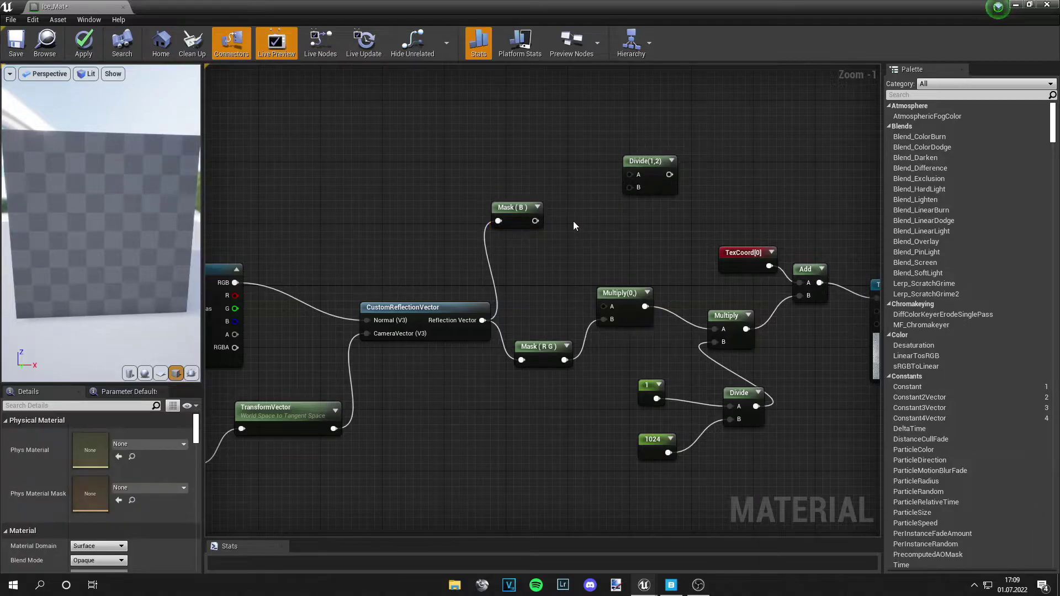
# Add an Abs node between the B mask's output and the B input of the upper Divide node.
pyautogui.rightClick(573, 221)
pyautogui.write('abs')
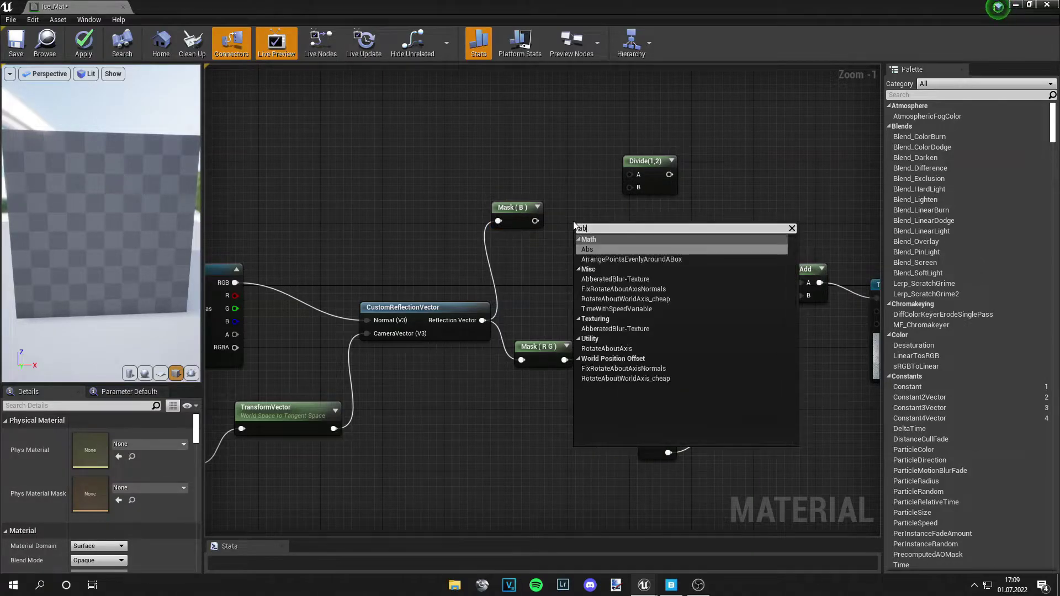
pyautogui.click(594, 251)
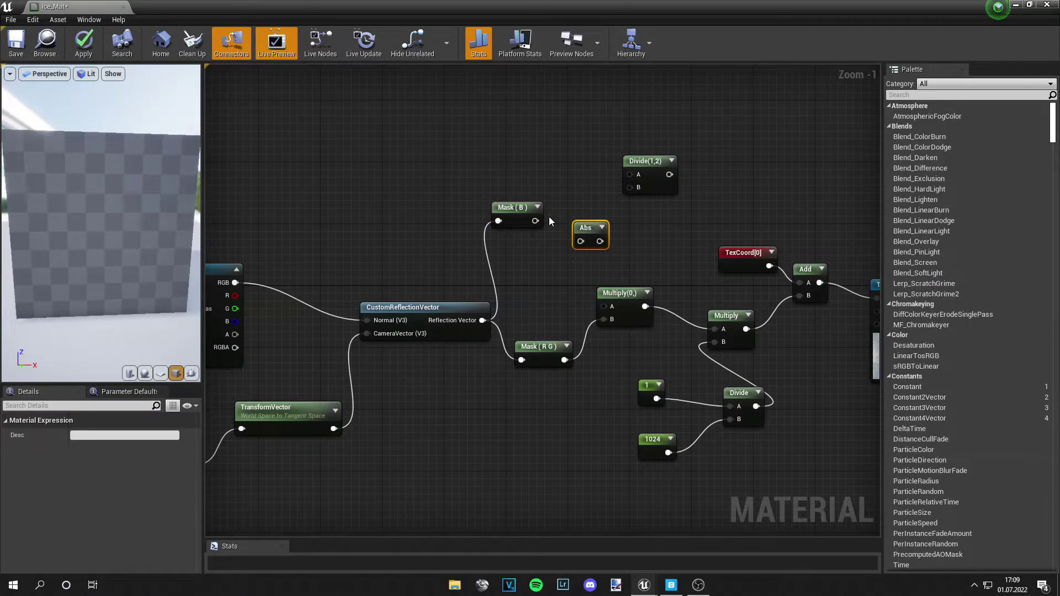
pyautogui.moveTo(535, 220); pyautogui.dragTo(629, 188)
pyautogui.moveTo(599, 231); pyautogui.dragTo(603, 196)
pyautogui.moveTo(647, 238); pyautogui.dragTo(574, 263, button='right')
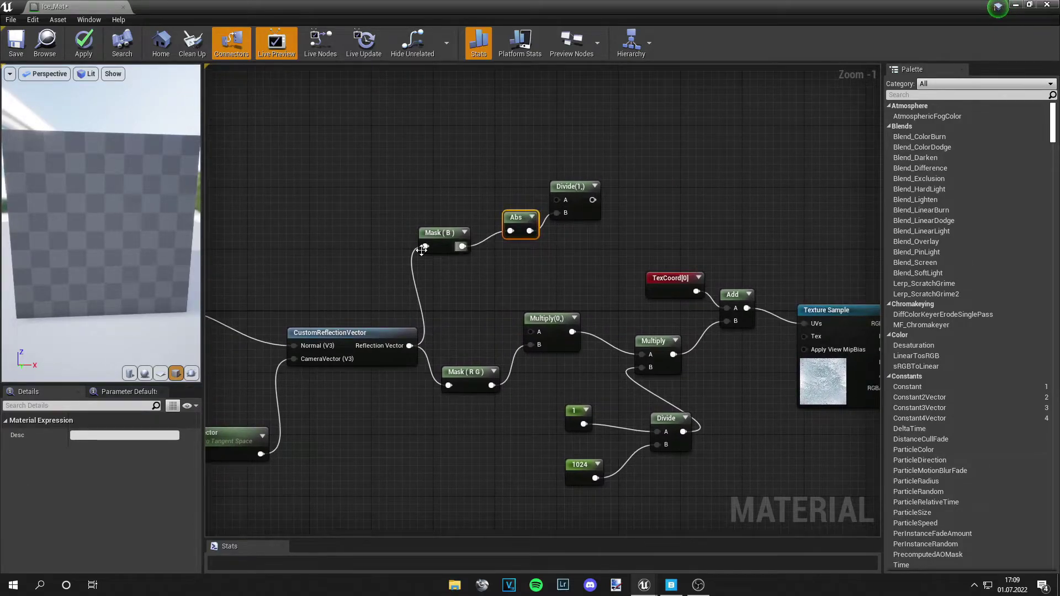
pyautogui.click(443, 242)
pyautogui.click(525, 223)
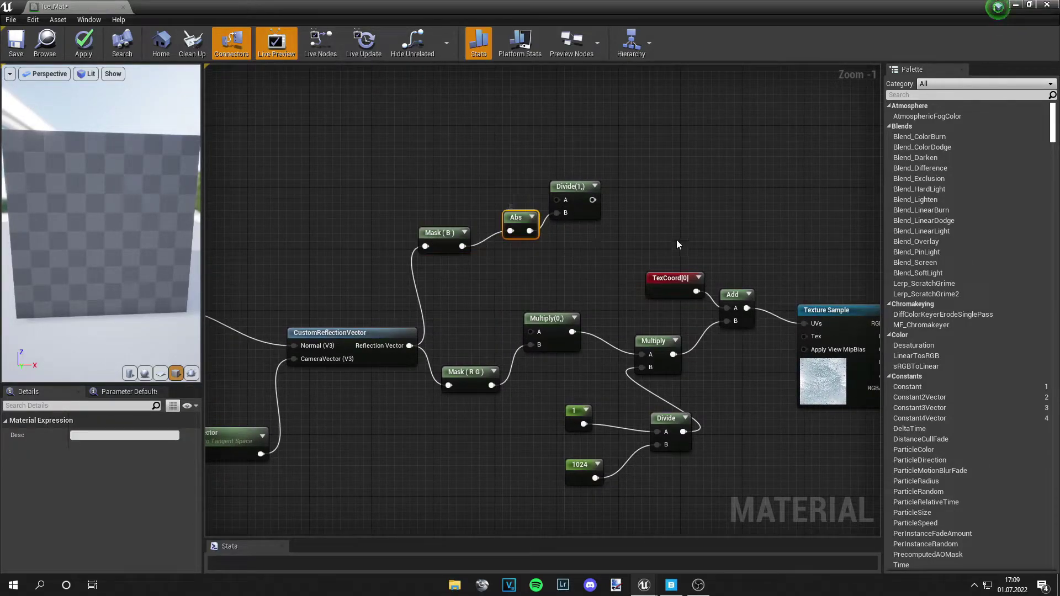
# Connect the upper Divide node's output to the A input of the Multiply node fed by the R G mask.
pyautogui.click(579, 188)
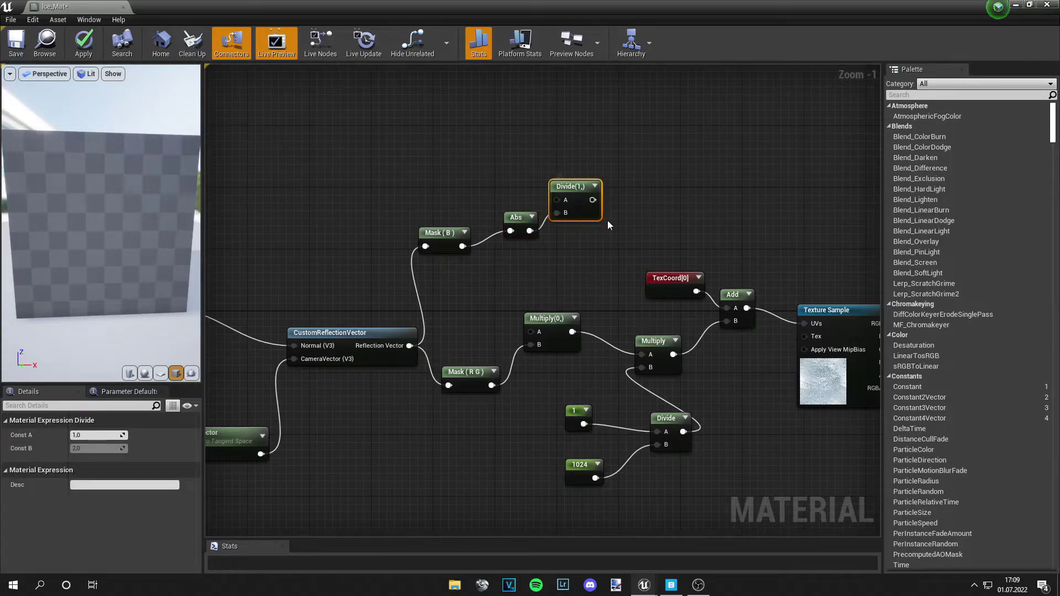
pyautogui.moveTo(592, 199); pyautogui.dragTo(530, 331)
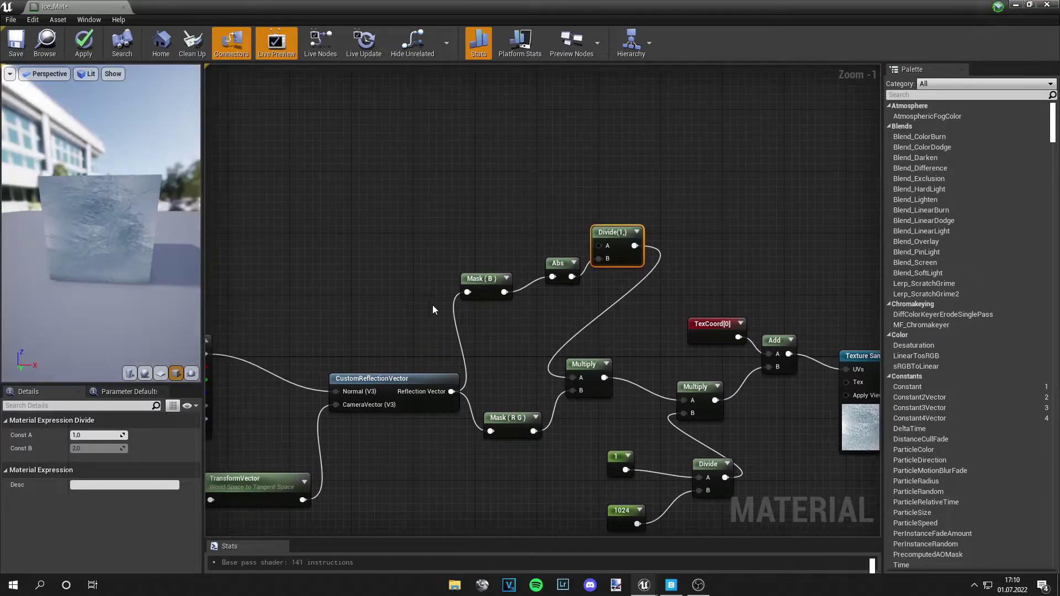
# Duplicate the Ice_A Texture Sample and place the copy in the free space above the CustomReflectionVector node.
pyautogui.click(848, 423)
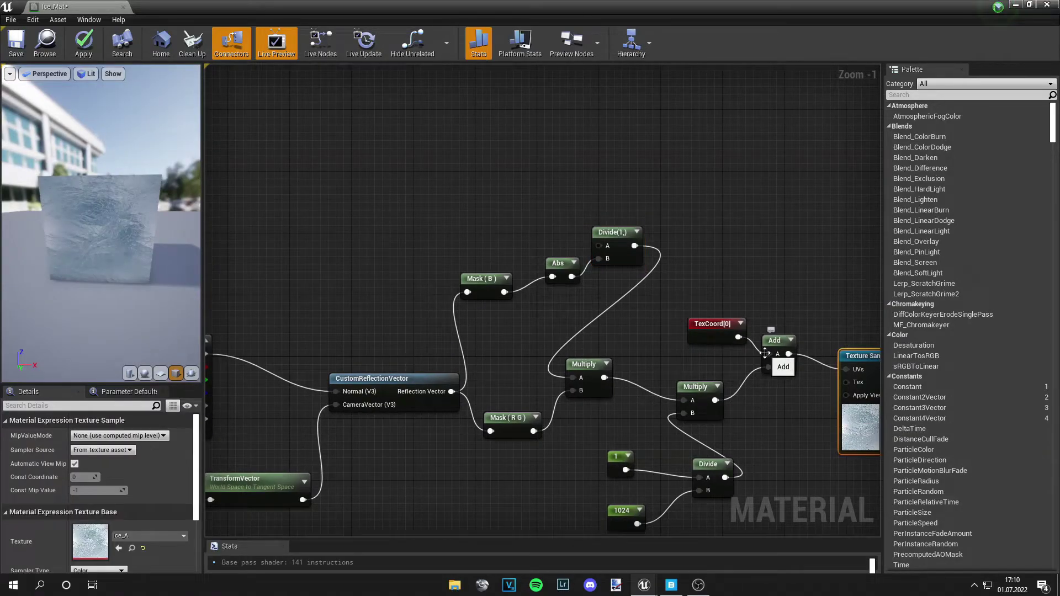
pyautogui.hotkey('ctrl', 'd')
pyautogui.moveTo(775, 429); pyautogui.dragTo(322, 179)
# Add a Multiply node beside the duplicated Texture Sample and set its Const B to 60.
pyautogui.rightClick(492, 186)
pyautogui.write('mult')
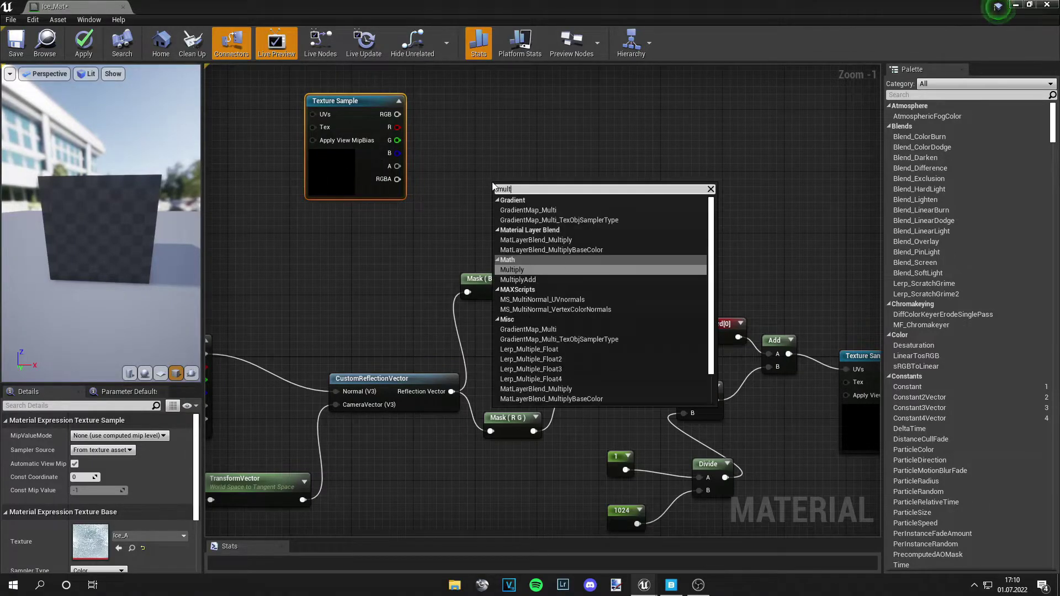
pyautogui.press('Return')
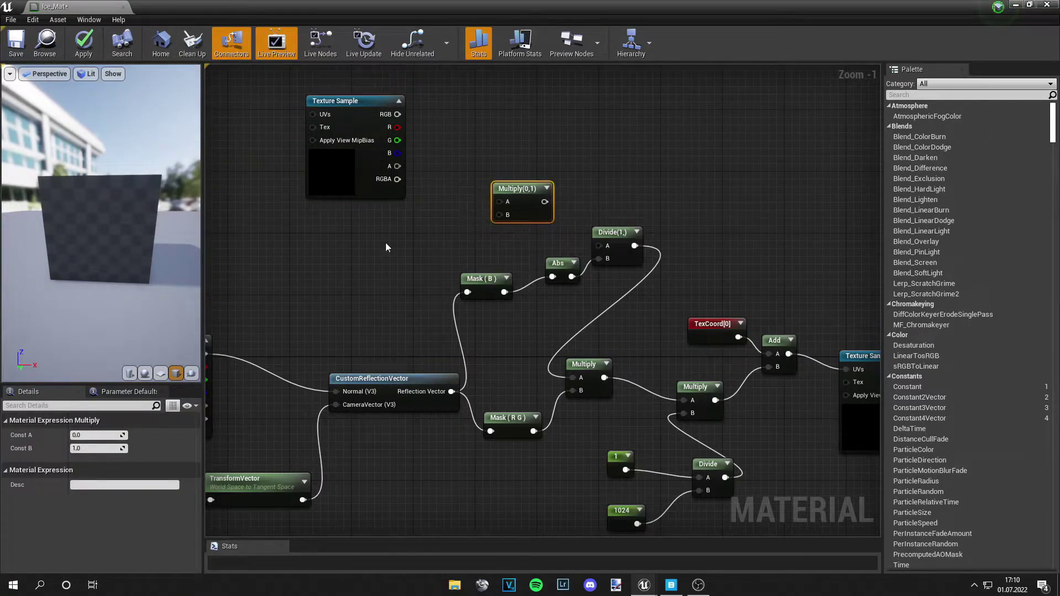
pyautogui.click(100, 447)
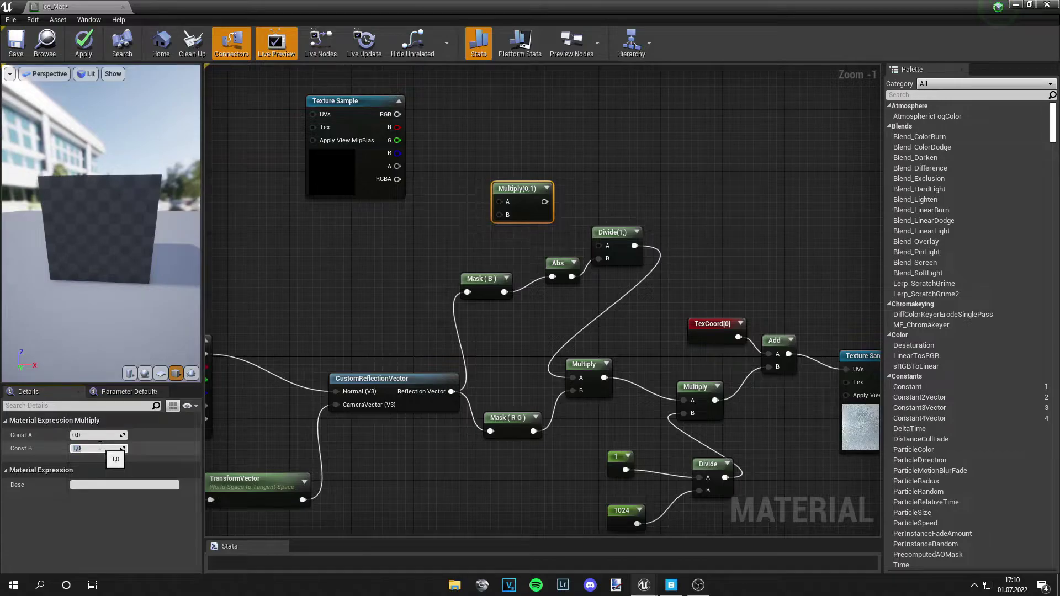
pyautogui.write('60')
pyautogui.press('Return')
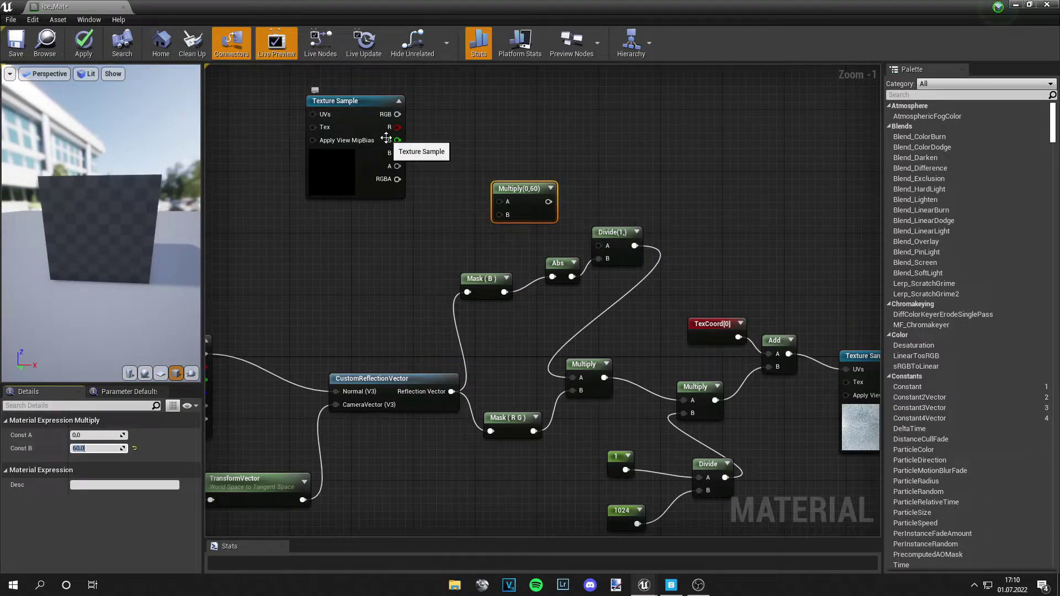
# Wire the duplicated Texture Sample's R output through the new Multiply into the upper Divide's A input, and move both nodes closer to the B mask.
pyautogui.moveTo(396, 127); pyautogui.dragTo(606, 248)
pyautogui.moveTo(362, 105); pyautogui.dragTo(322, 221)
pyautogui.moveTo(533, 190); pyautogui.dragTo(476, 224)
# Examine the ice surface on the preview cube from several angles and distances.
pyautogui.moveTo(94, 232); pyautogui.dragTo(124, 245)
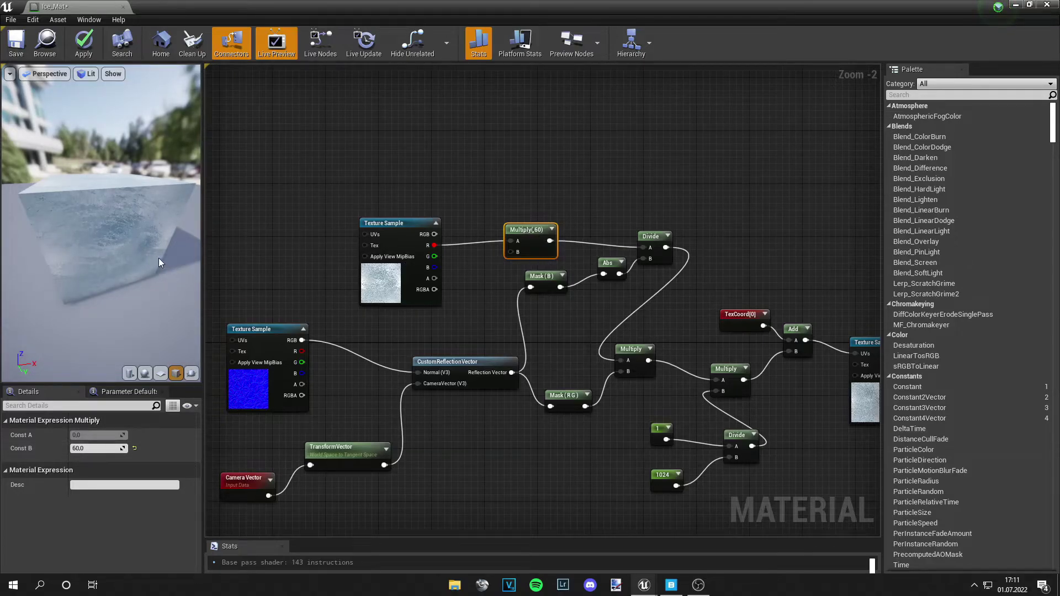
pyautogui.moveTo(106, 241); pyautogui.dragTo(50, 246)
pyautogui.scroll(5, 157, 221)
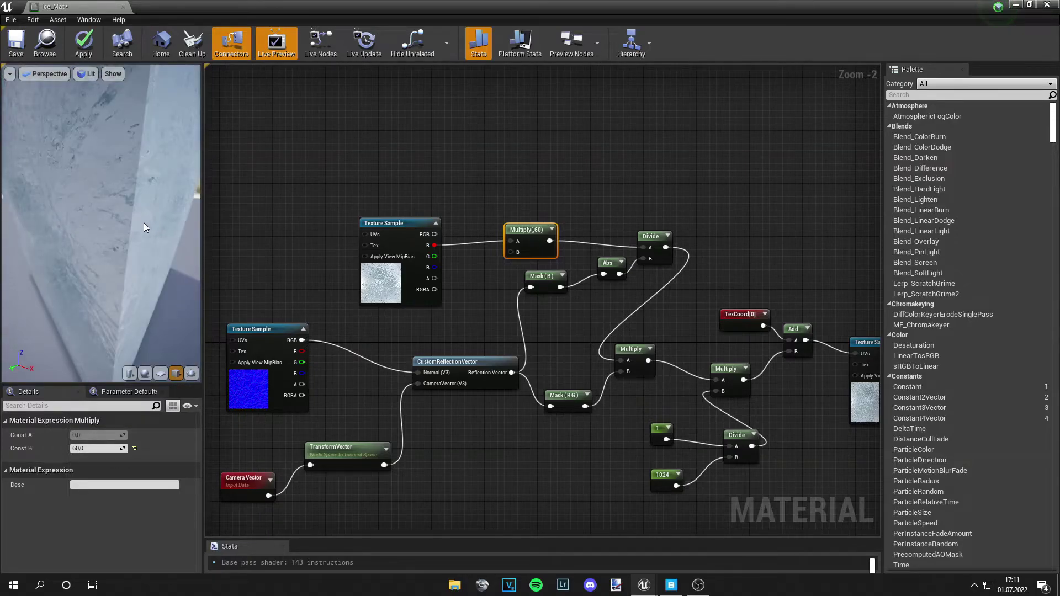
pyautogui.moveTo(49, 249); pyautogui.dragTo(60, 225)
pyautogui.scroll(2, 69, 214)
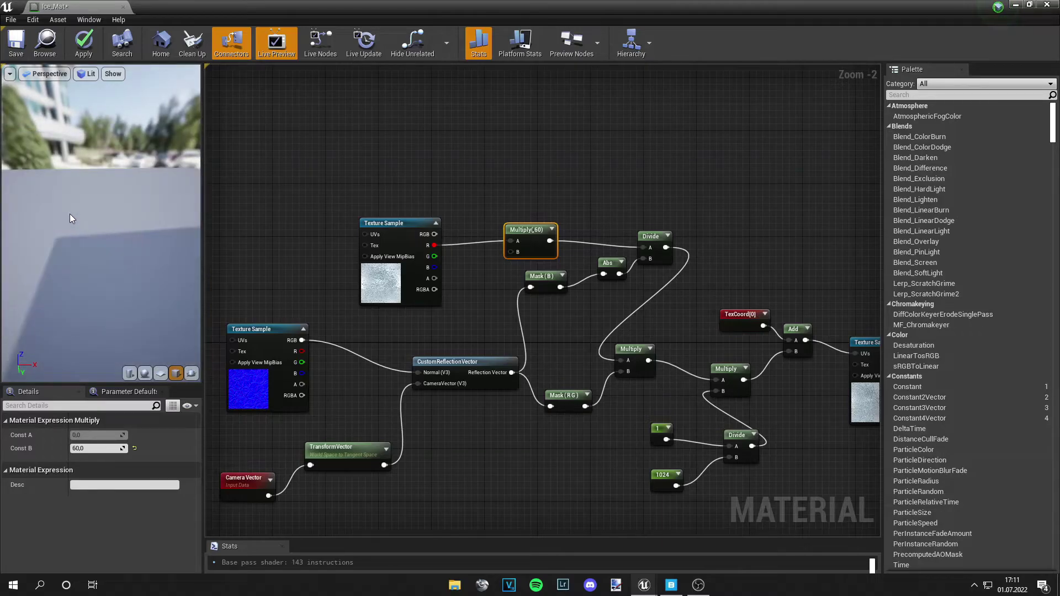
pyautogui.scroll(-1, 70, 213)
pyautogui.moveTo(107, 247); pyautogui.dragTo(107, 287, button='middle')
pyautogui.moveTo(107, 265); pyautogui.dragTo(105, 221)
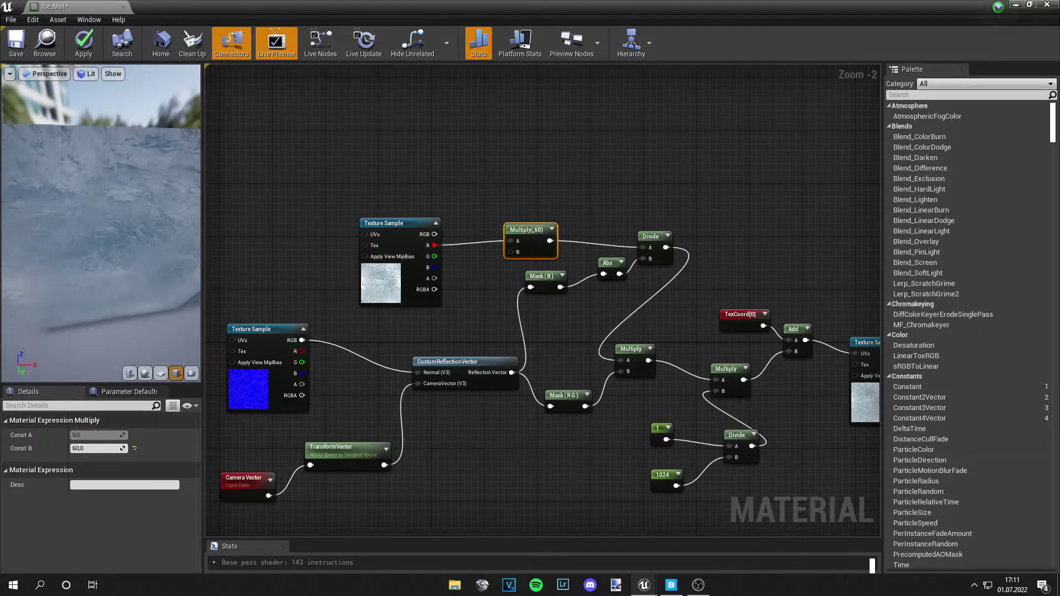
# Widen the material preview viewport and turn the ice cube in it.
pyautogui.moveTo(204, 388); pyautogui.dragTo(300, 388)
pyautogui.moveTo(180, 256); pyautogui.dragTo(228, 304)
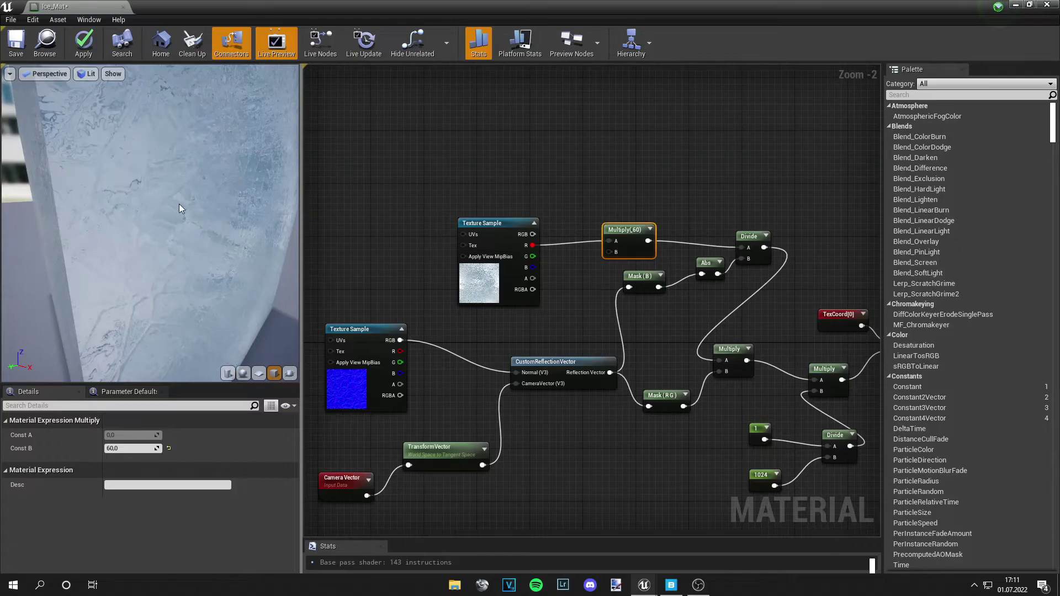
pyautogui.moveTo(179, 204); pyautogui.dragTo(217, 191)
# Inspect the depth effect of the duplicated Ice_A texture on the preview cube, both up close and from farther away.
pyautogui.click(480, 287)
pyautogui.moveTo(164, 232)
pyautogui.mouseDown()
pyautogui.moveTo(216, 215)
pyautogui.moveTo(166, 227)
pyautogui.moveTo(178, 223)
pyautogui.mouseUp()
pyautogui.scroll(5, 177, 223)
pyautogui.scroll(-3, 177, 223)
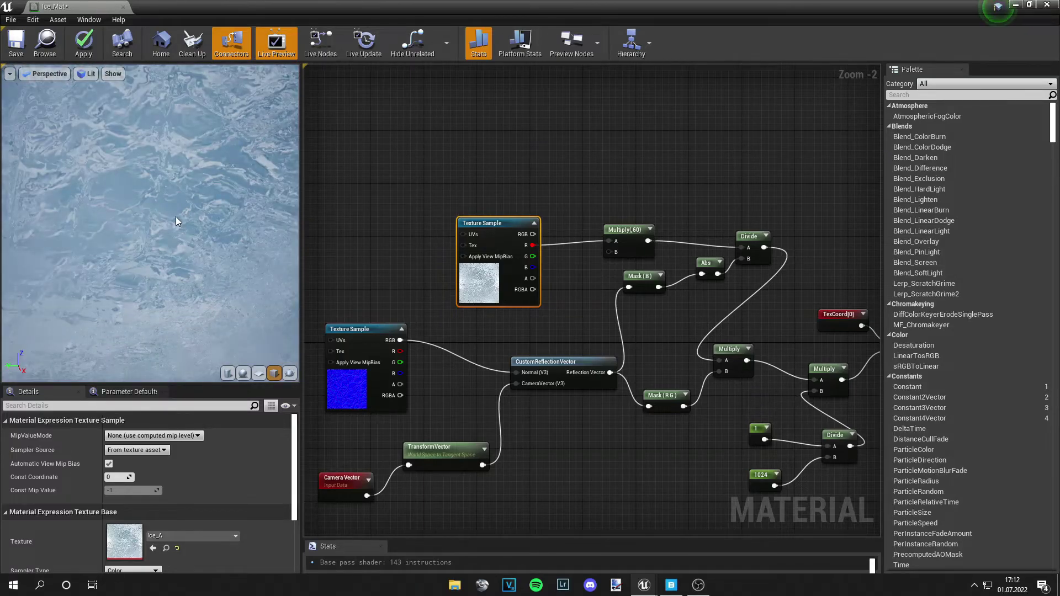
pyautogui.moveTo(178, 224); pyautogui.dragTo(194, 257)
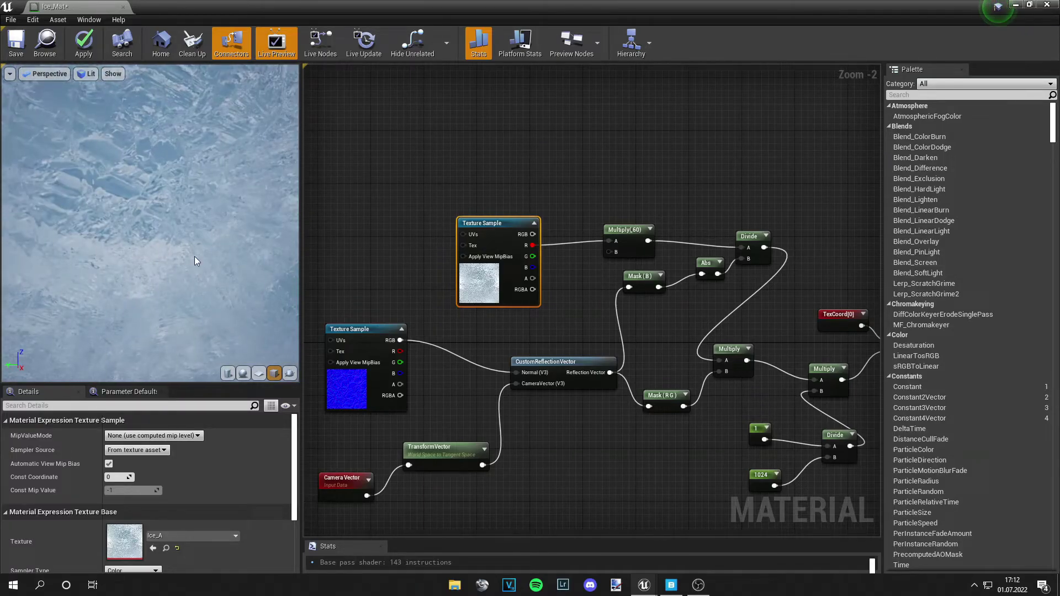
pyautogui.moveTo(147, 188); pyautogui.dragTo(147, 232)
pyautogui.moveTo(196, 276); pyautogui.dragTo(143, 188)
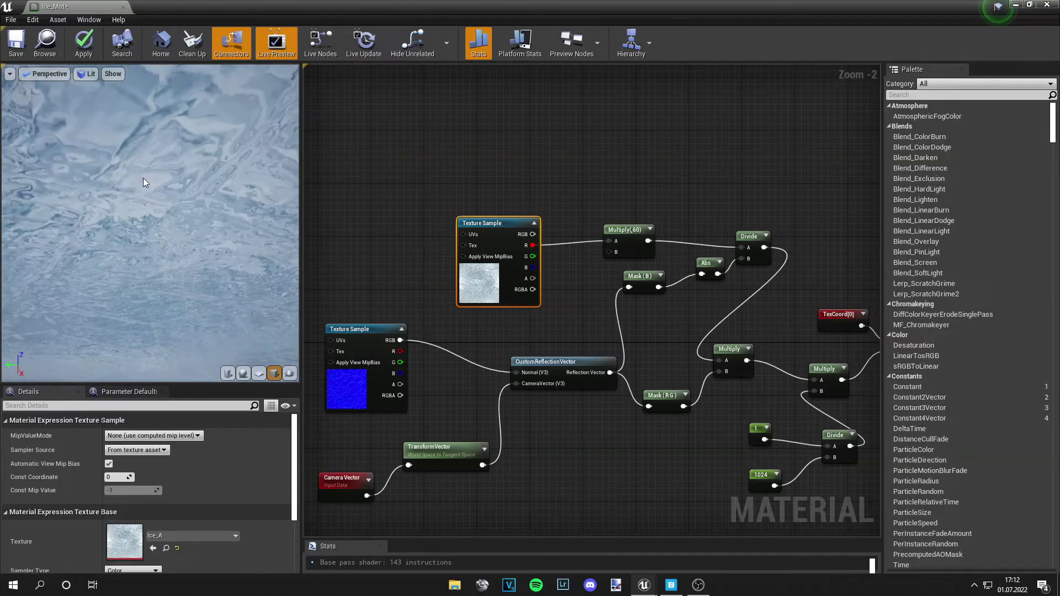
pyautogui.scroll(-8, 161, 220)
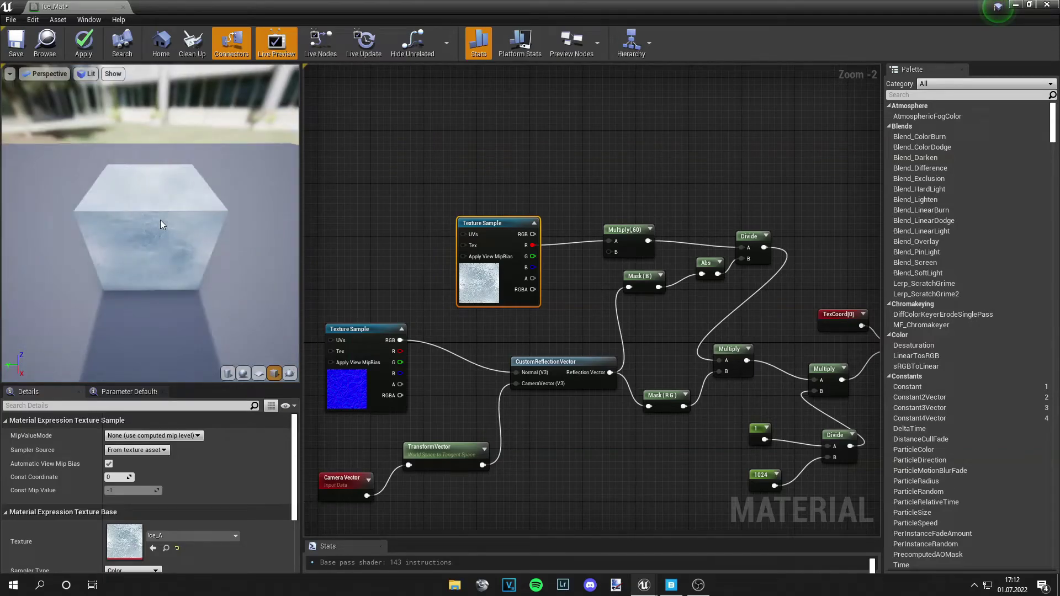
pyautogui.moveTo(160, 220); pyautogui.dragTo(210, 216)
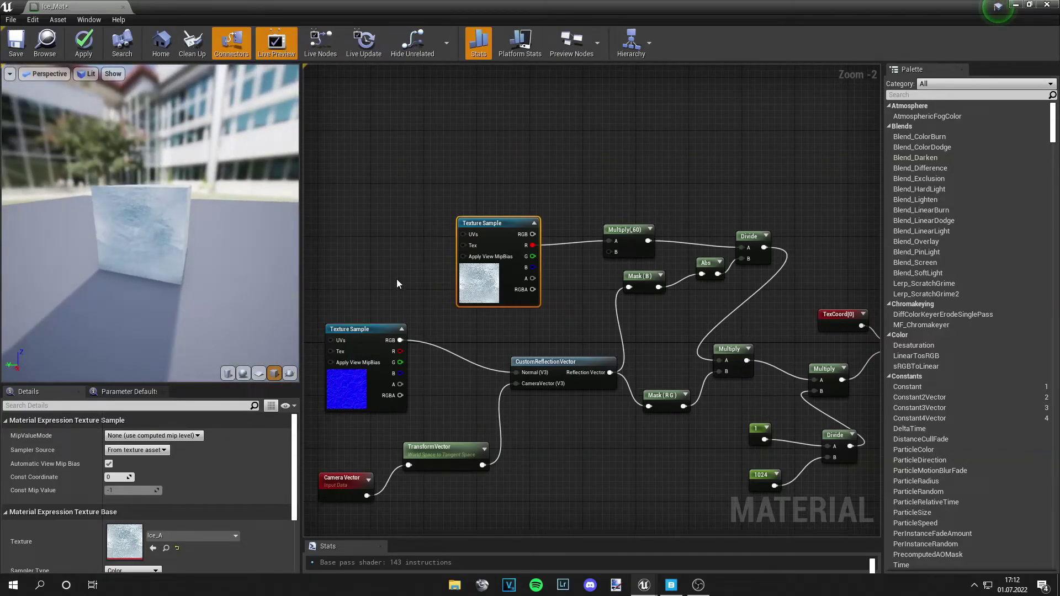
# Review the D3D11 Tessellation Mode options of the Ice_Mat result node, choosing No Tessellation.
pyautogui.scroll(-2, 397, 279)
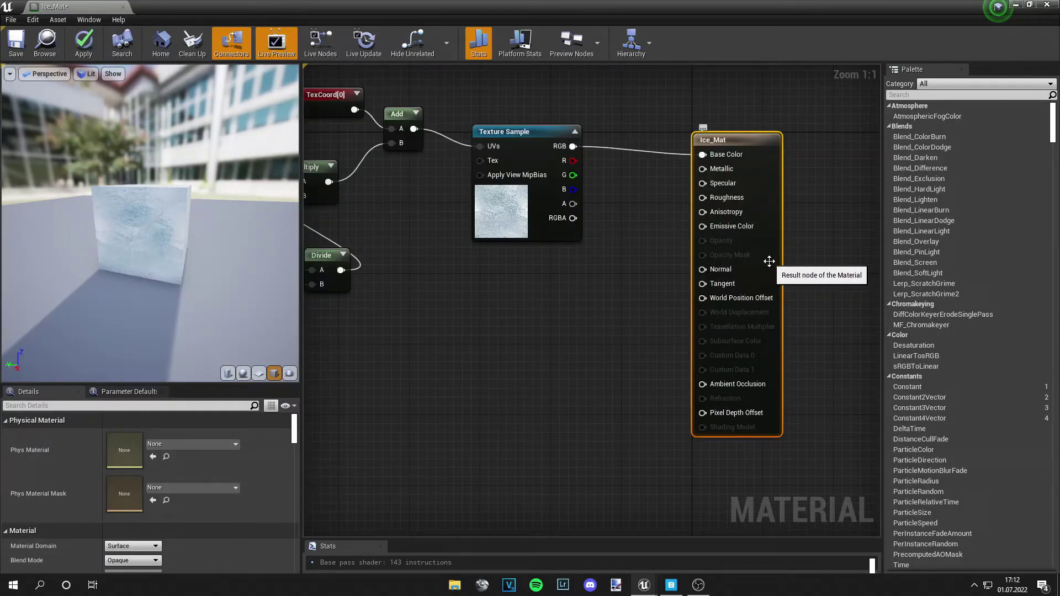
pyautogui.scroll(-15, 43, 467)
pyautogui.scroll(-10, 47, 464)
pyautogui.click(133, 504)
pyautogui.click(131, 514)
pyautogui.click(133, 504)
pyautogui.click(130, 513)
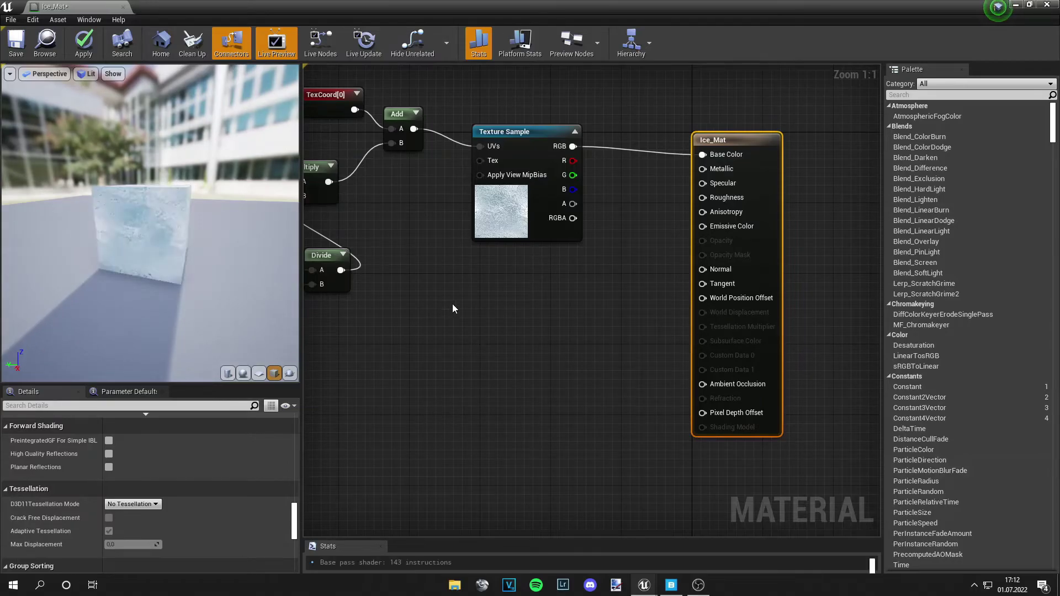
# Check the ice on the preview cube's top and side faces, and review the node network feeding Ice_Mat's Base Color.
pyautogui.moveTo(134, 217); pyautogui.dragTo(204, 249)
pyautogui.scroll(5, 134, 217)
pyautogui.scroll(-6, 134, 216)
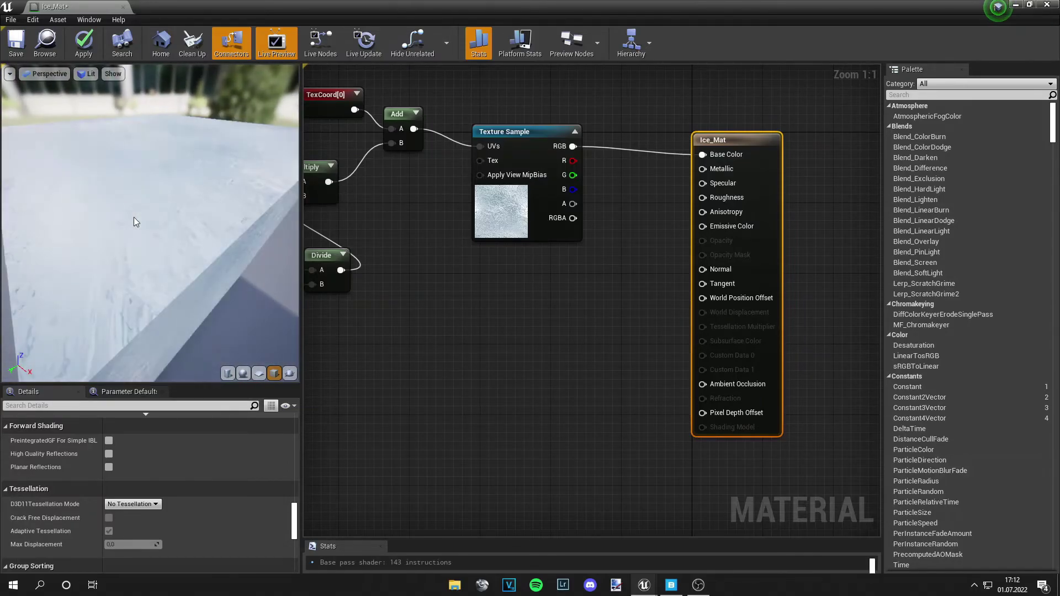
pyautogui.moveTo(111, 268); pyautogui.dragTo(166, 238)
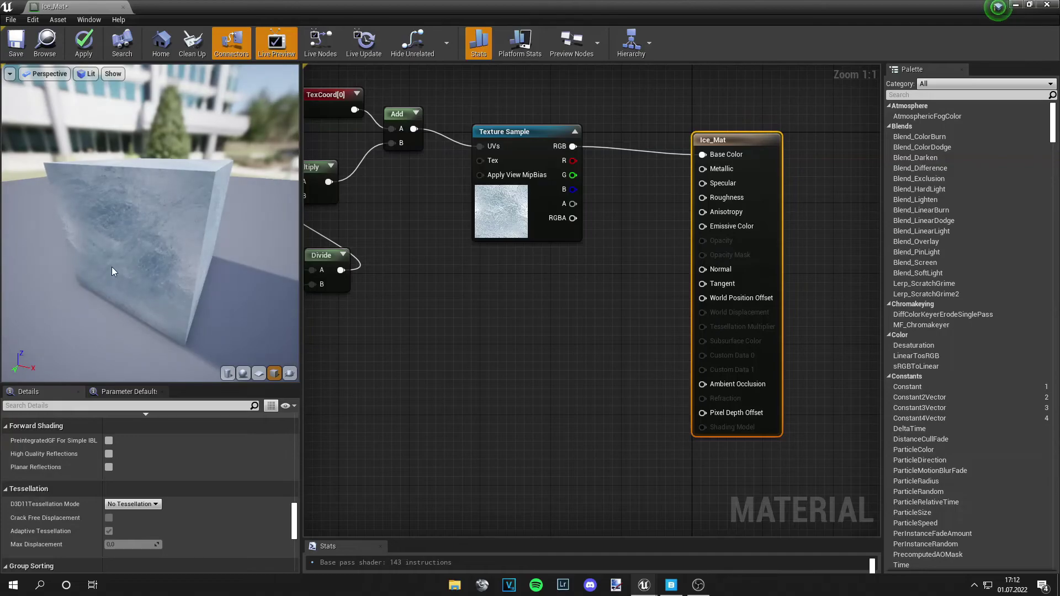
pyautogui.scroll(-1, 436, 317)
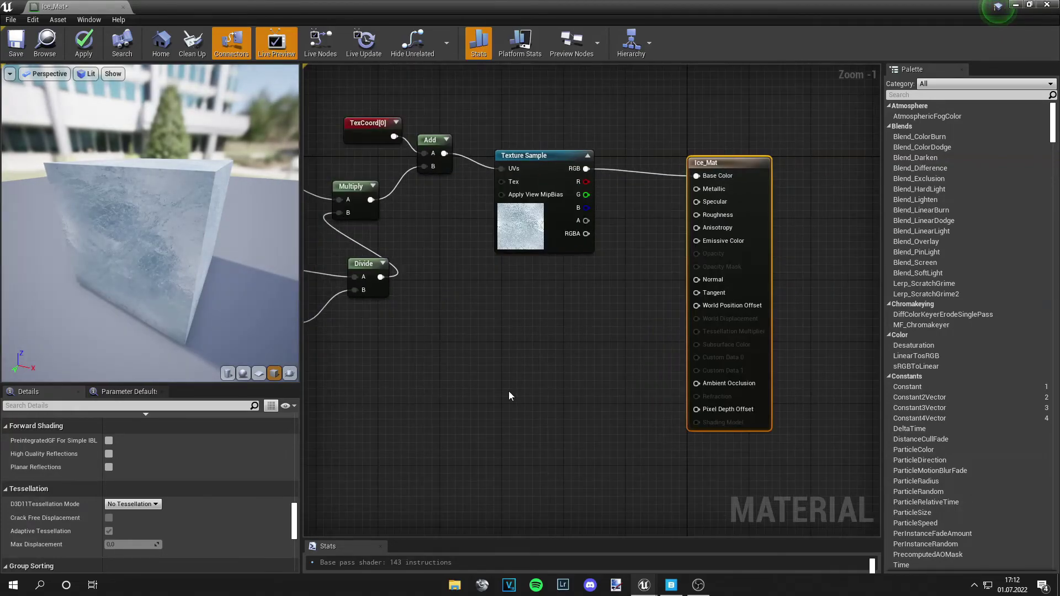
pyautogui.scroll(-1, 493, 381)
pyautogui.scroll(-1, 488, 382)
pyautogui.moveTo(471, 383); pyautogui.dragTo(724, 461, button='right')
pyautogui.scroll(-1, 657, 430)
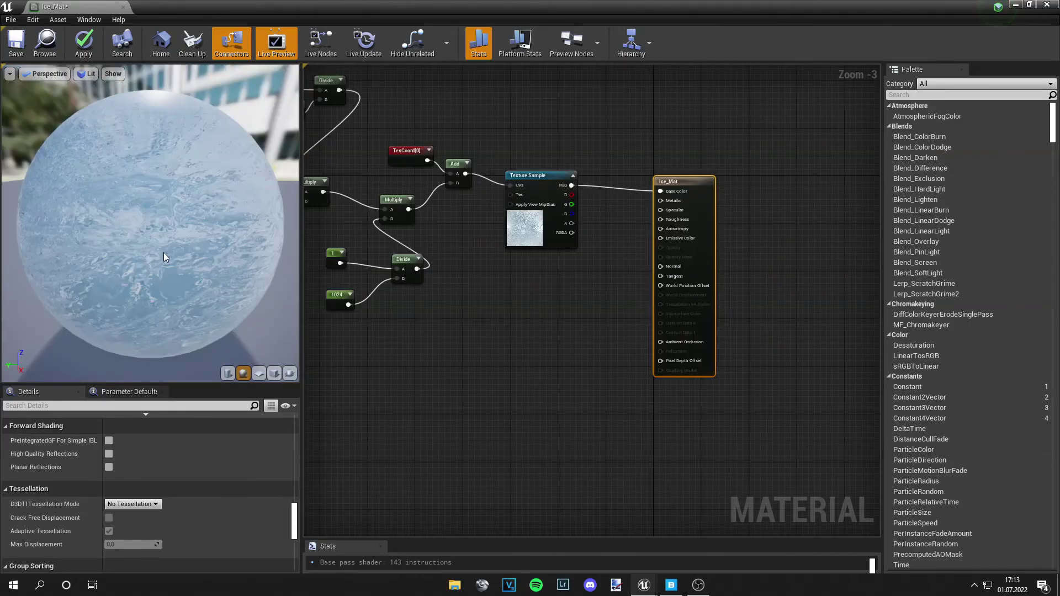